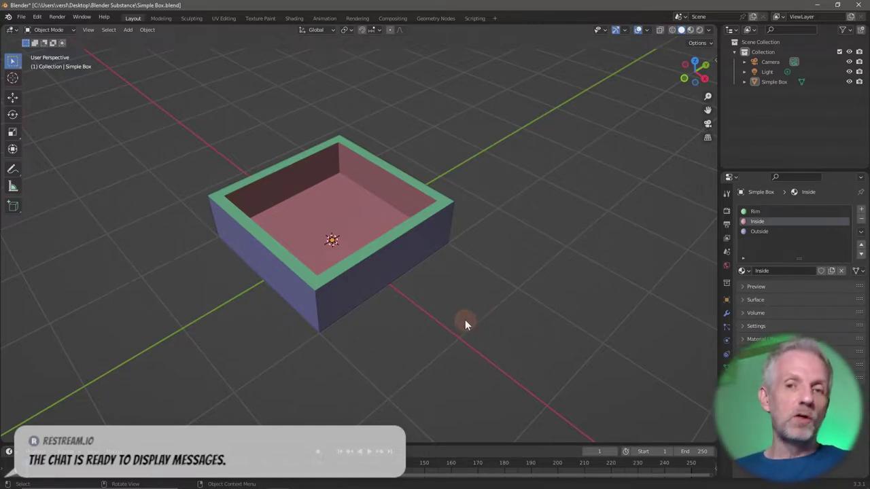
Orbit and zoom around the box in Blender's Layout view to inspect it.
scroll(457, 314, down, 2)
scroll(457, 313, up, 4)
middle_drag(454, 317, 608, 258)
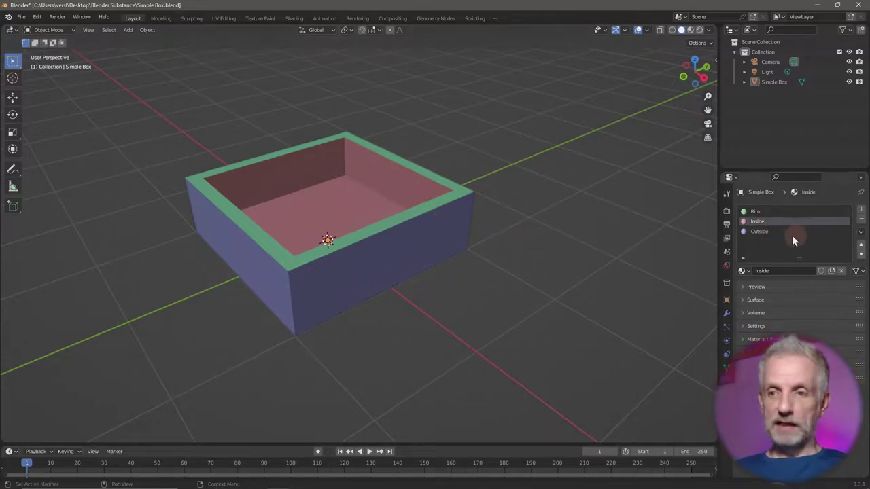
click(534, 278)
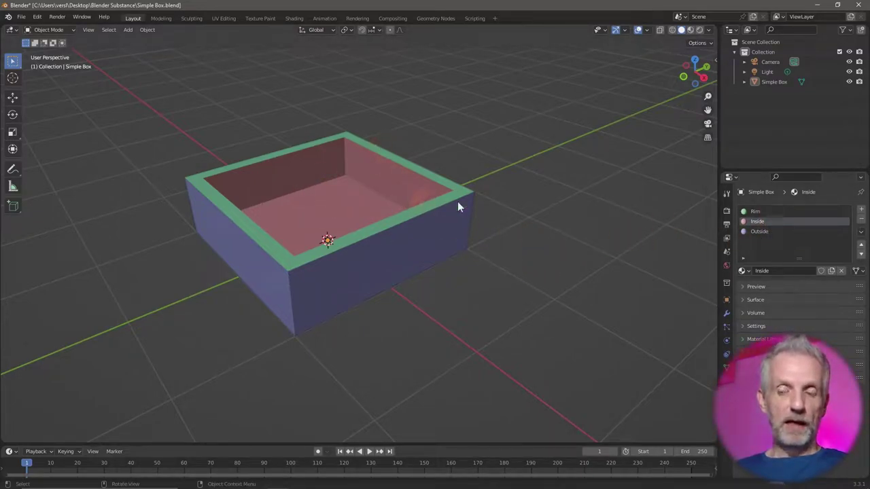
click(577, 221)
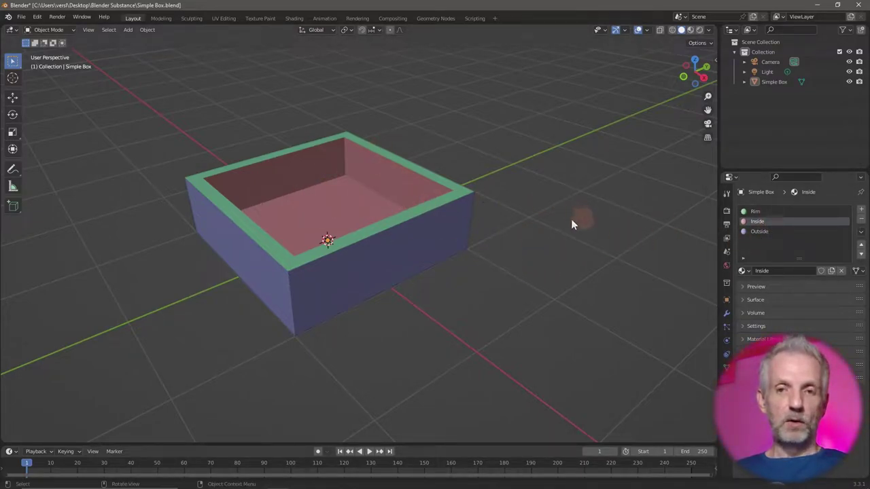
In UV Editing, view the UVs of the floor, inner back wall, rim strip and whole mesh, then return to Layout.
click(225, 18)
click(136, 274)
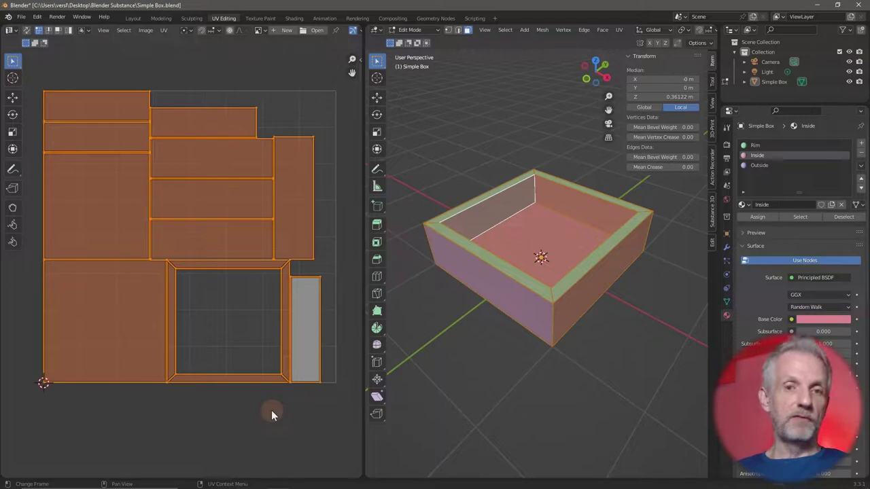
click(528, 239)
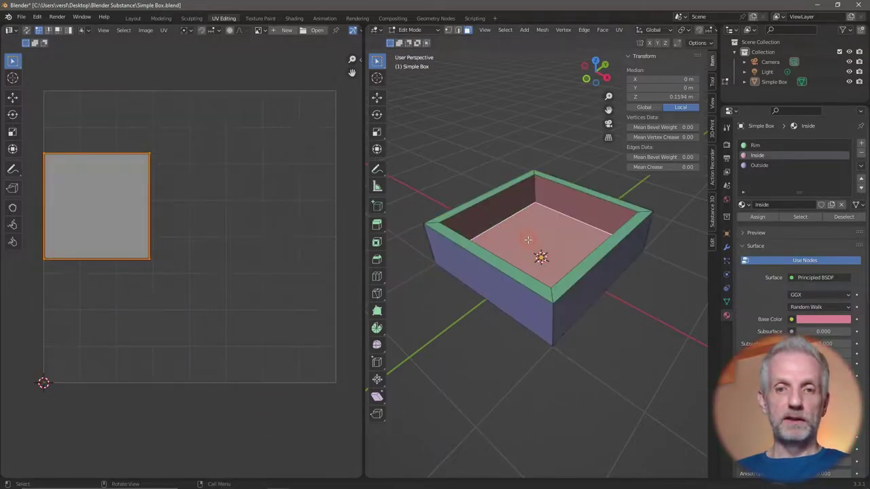
click(501, 208)
click(490, 188)
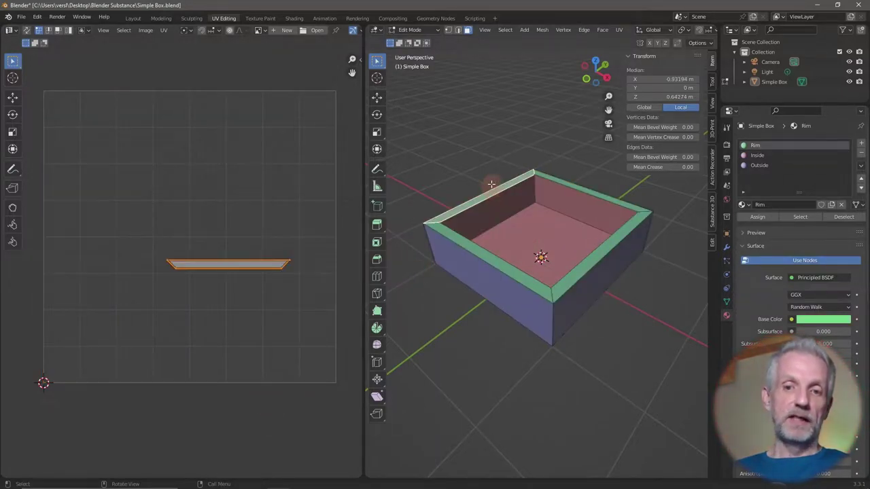
key(a)
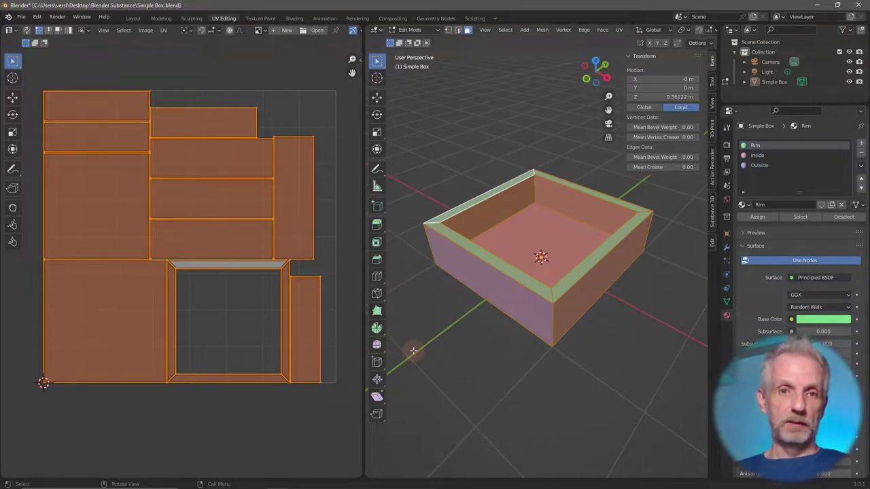
click(133, 18)
click(21, 17)
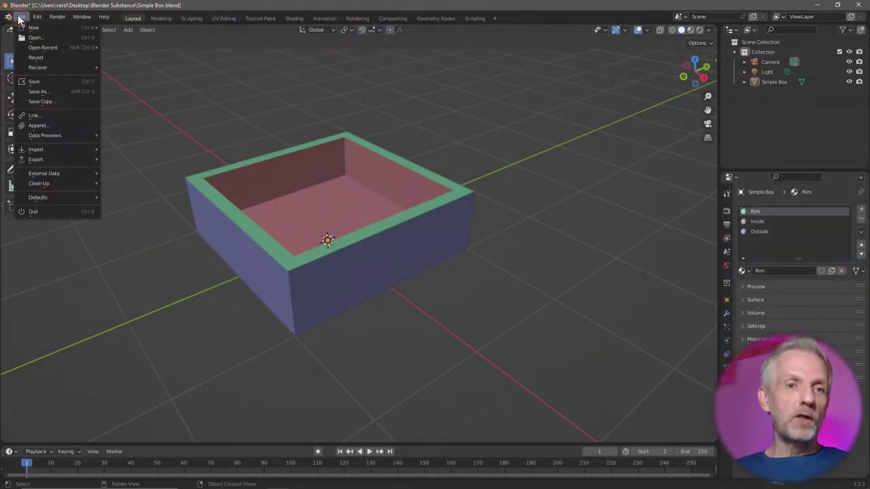
Select Simple Box and open Wavefront OBJ export with Materials ticked, then cancel without exporting.
click(772, 83)
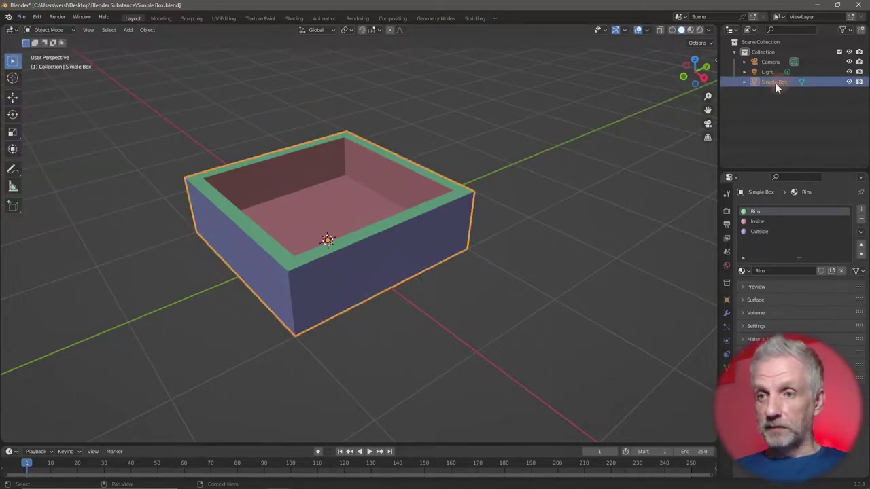
click(22, 17)
mouse_move(65, 159)
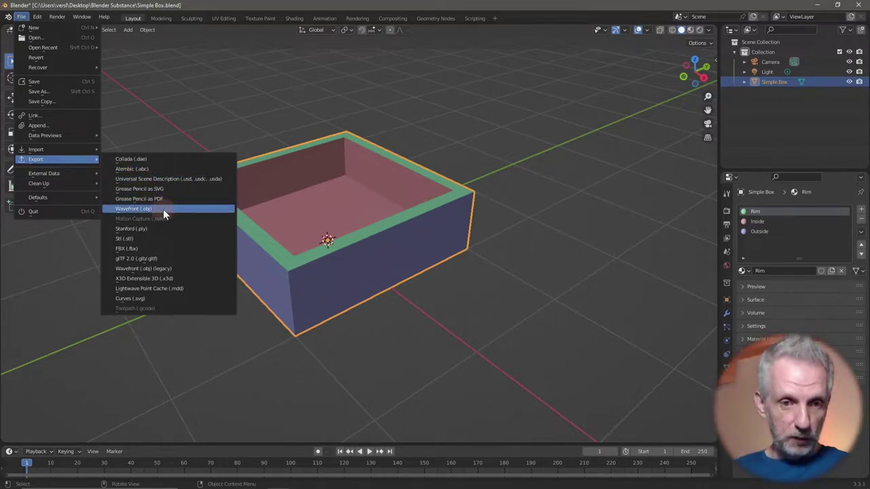
click(163, 235)
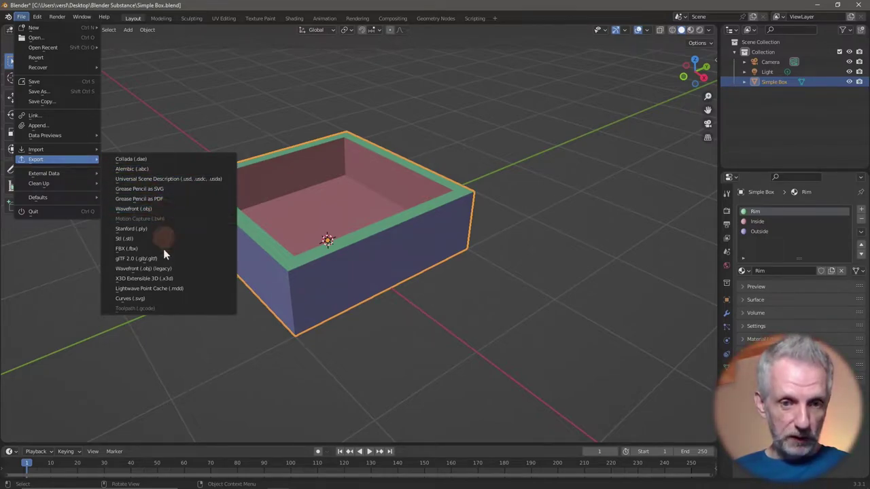
click(167, 210)
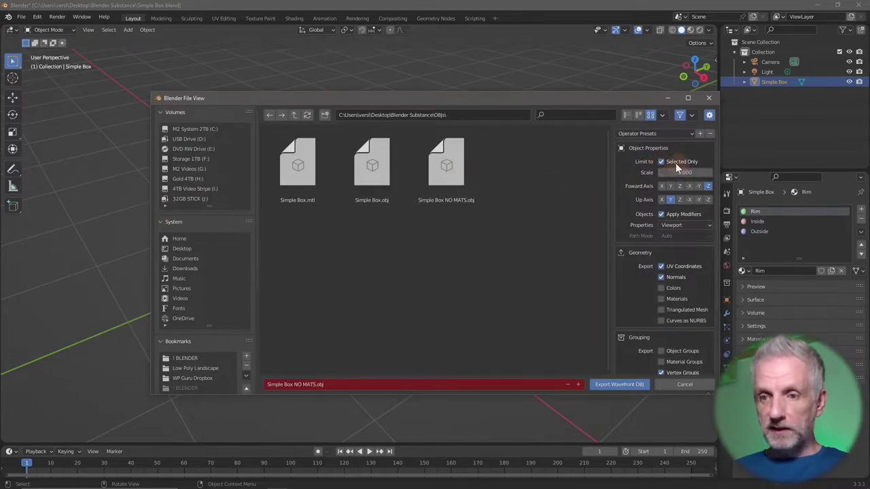
click(660, 299)
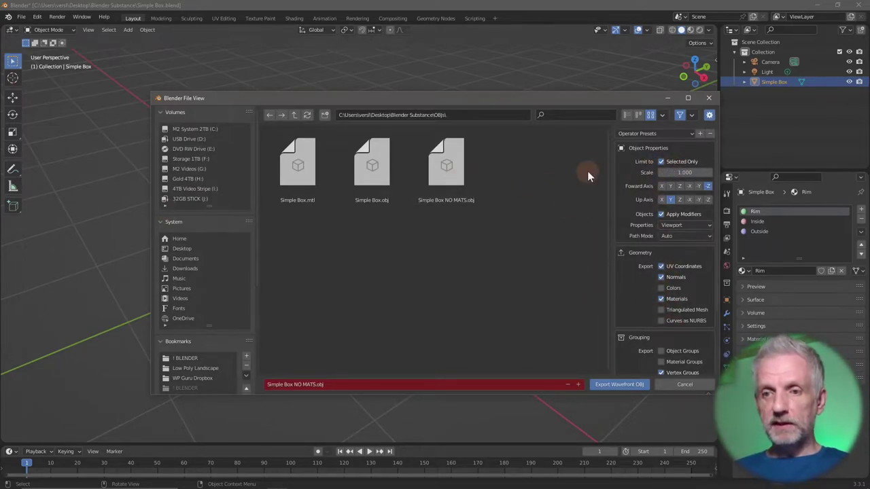
drag(589, 102, 487, 55)
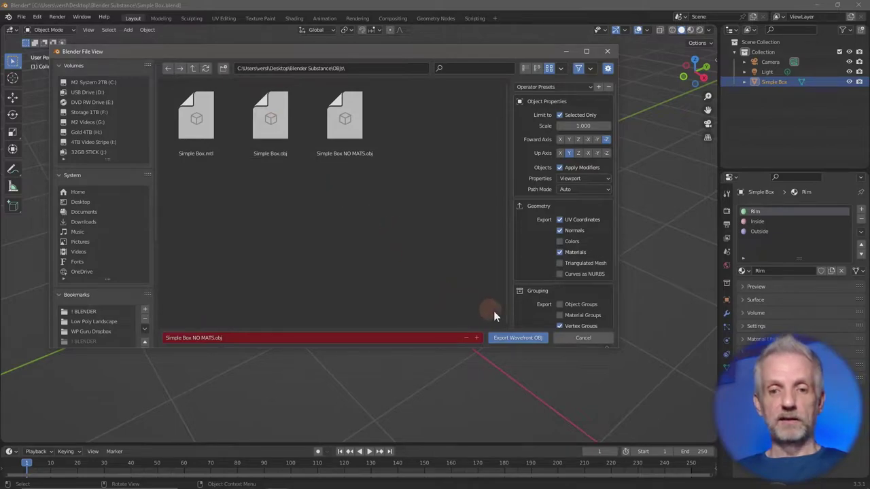
click(582, 335)
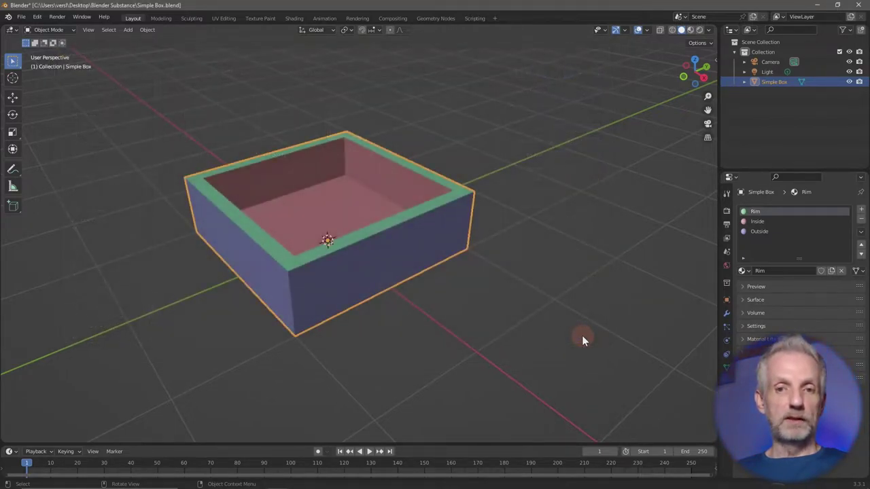
In Substance Painter, create a new project from Simple Box.obj, discarding the old project's changes.
key(alt+Tab)
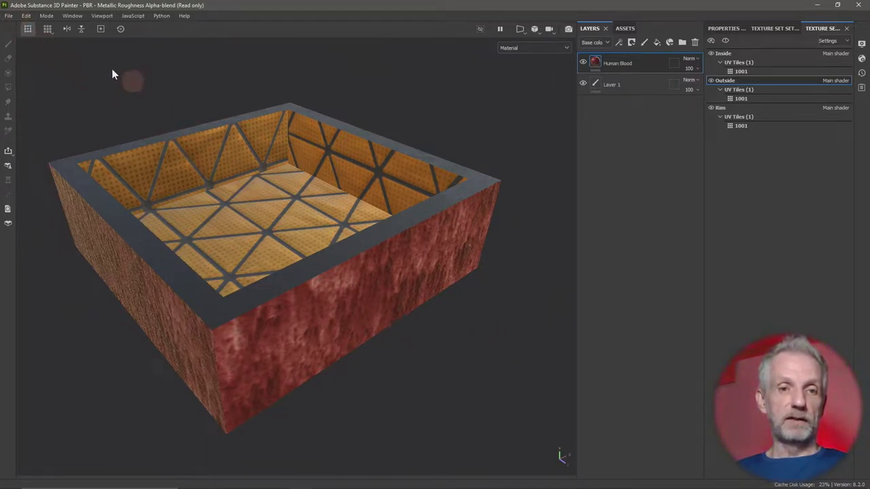
click(8, 16)
click(26, 30)
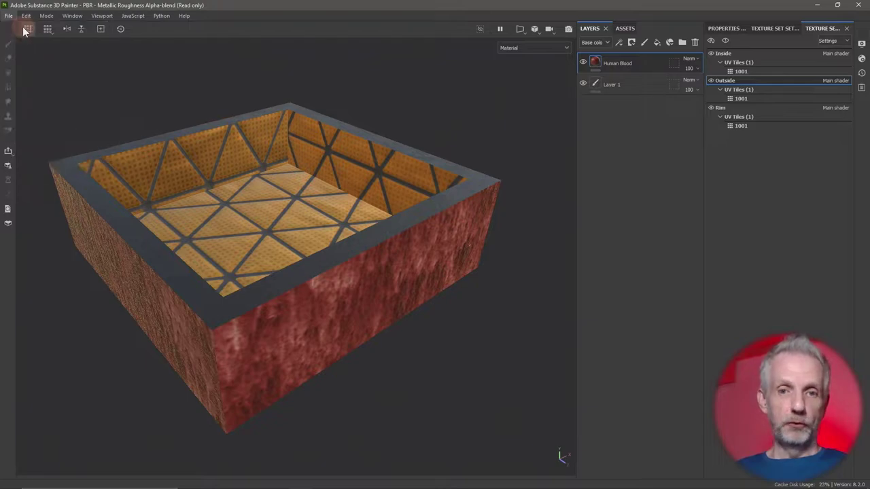
click(525, 148)
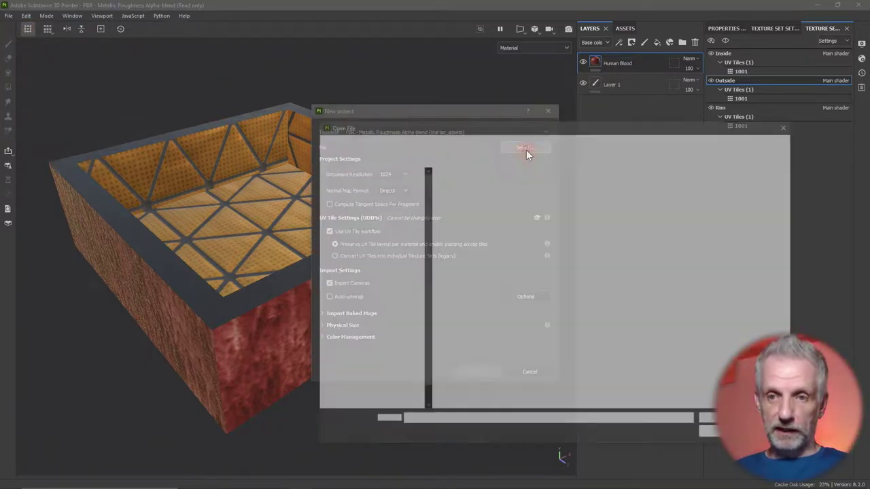
click(498, 195)
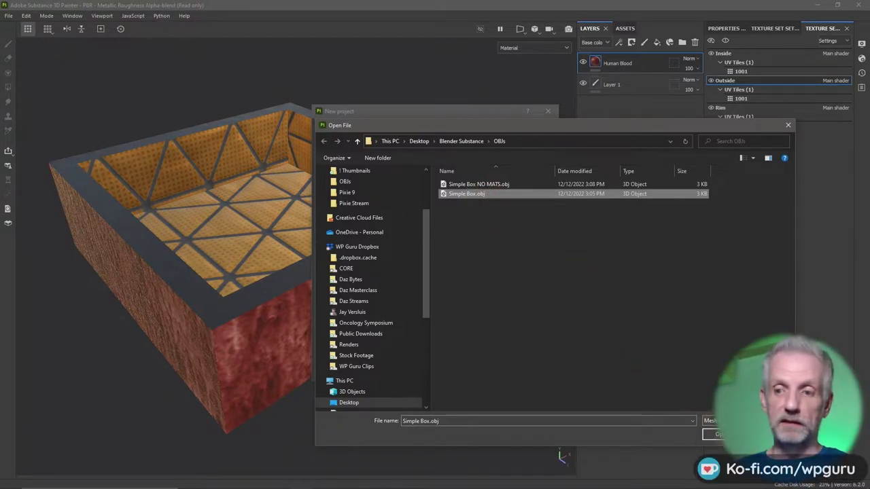
key(Return)
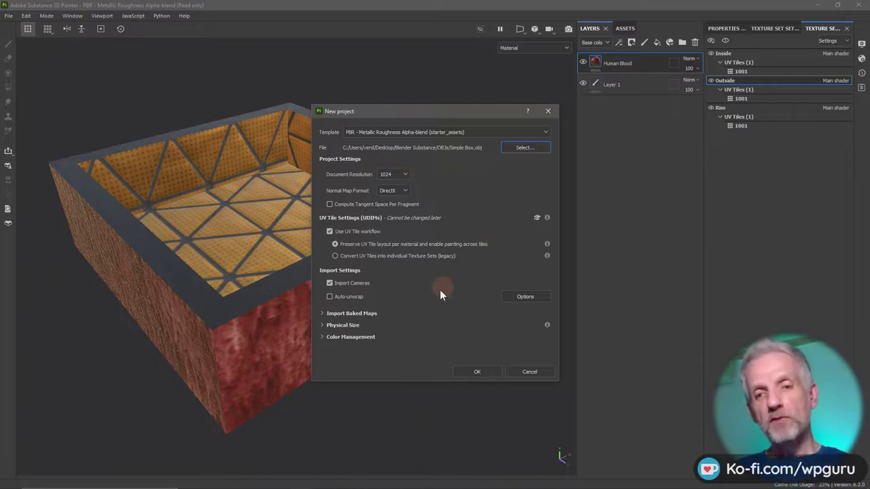
click(485, 371)
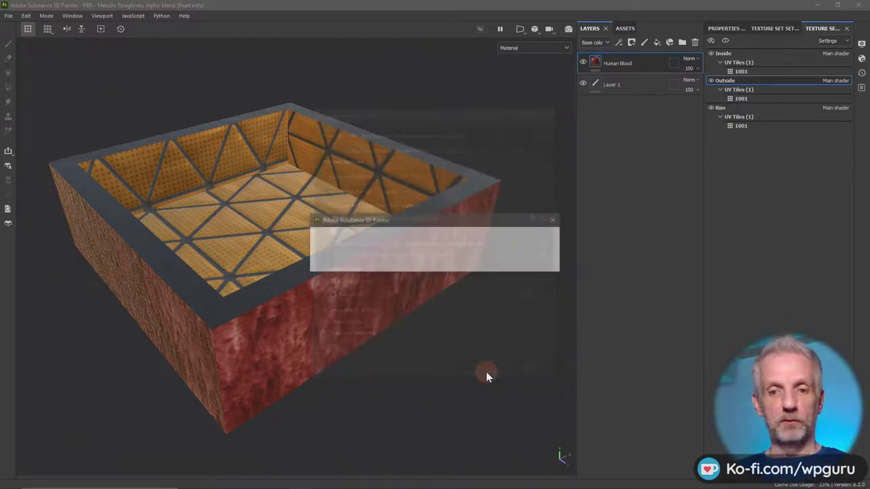
click(408, 262)
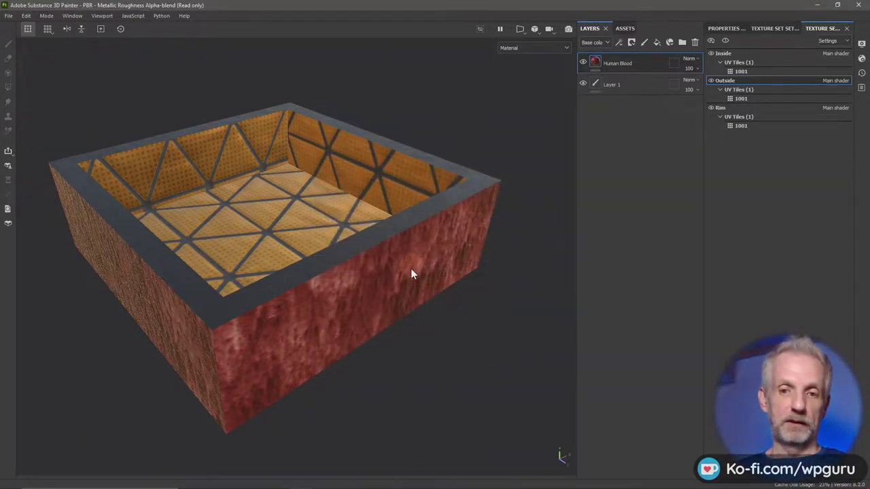
Apply Human Blood to the outside, Fabric Rough to the inside and Ground Gravel to the rim.
scroll(353, 284, down, 3)
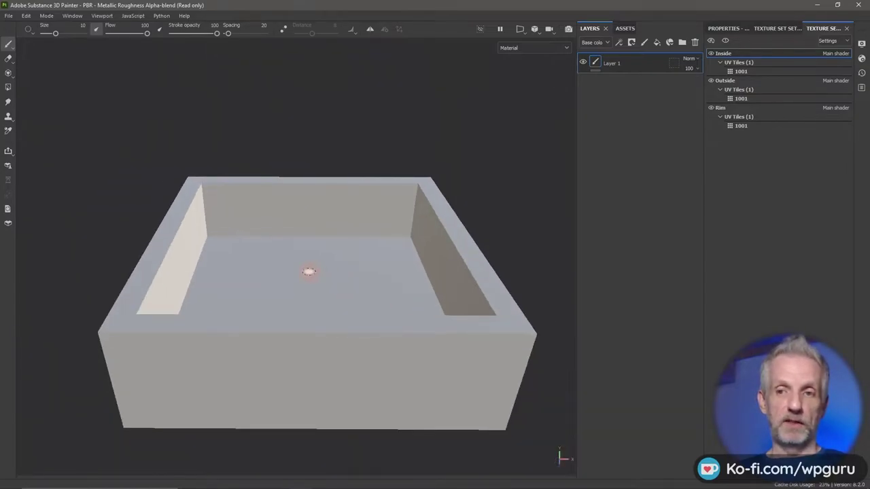
alt+drag(307, 269, 303, 244)
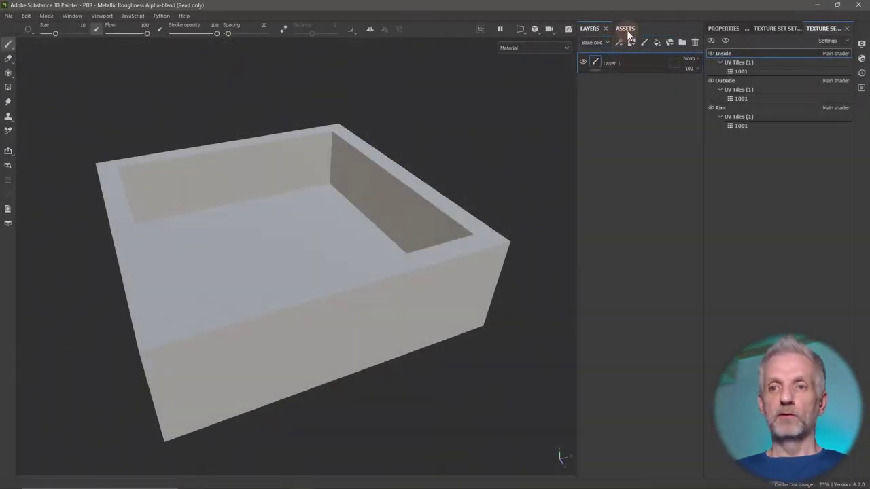
click(625, 29)
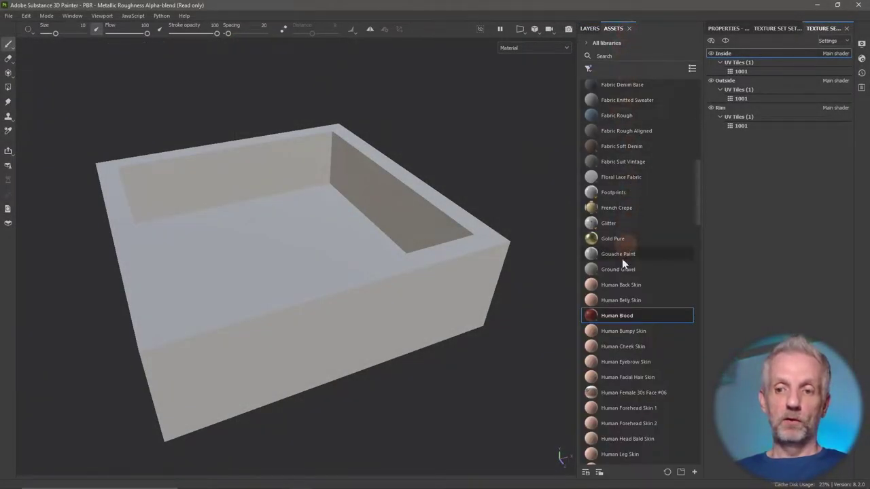
drag(592, 319, 433, 297)
alt+drag(345, 315, 503, 197)
drag(615, 115, 248, 253)
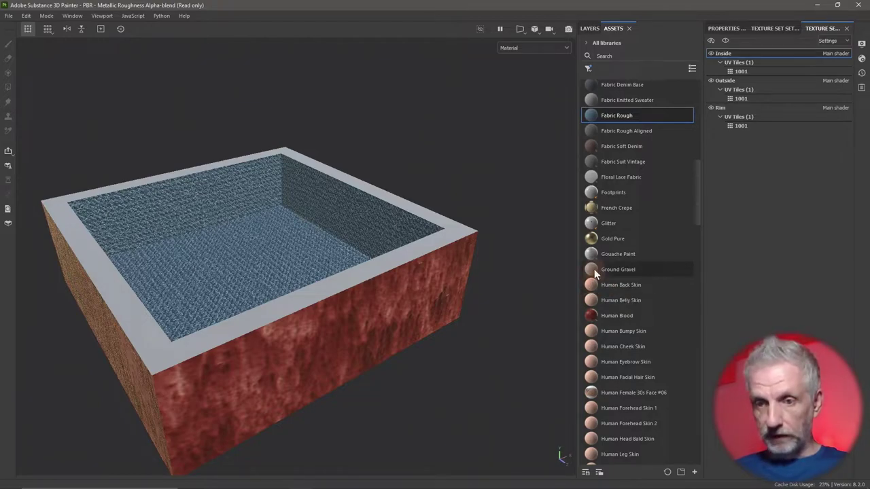
drag(615, 269, 392, 247)
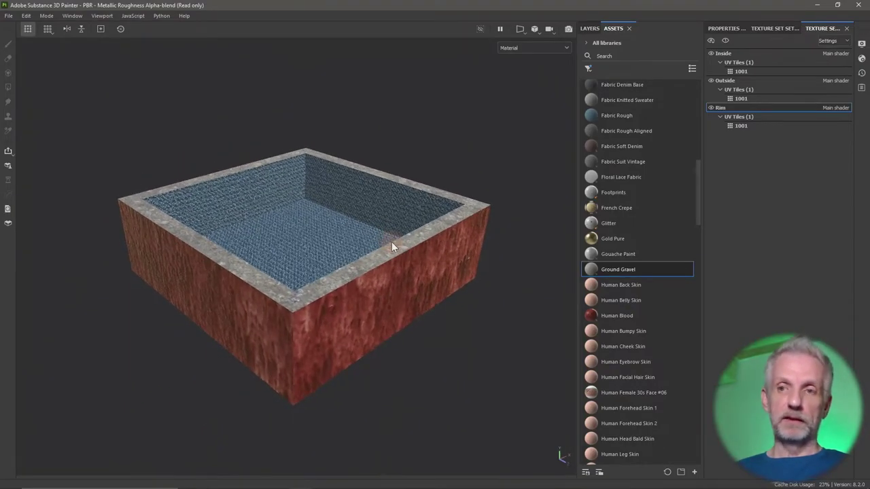
click(589, 29)
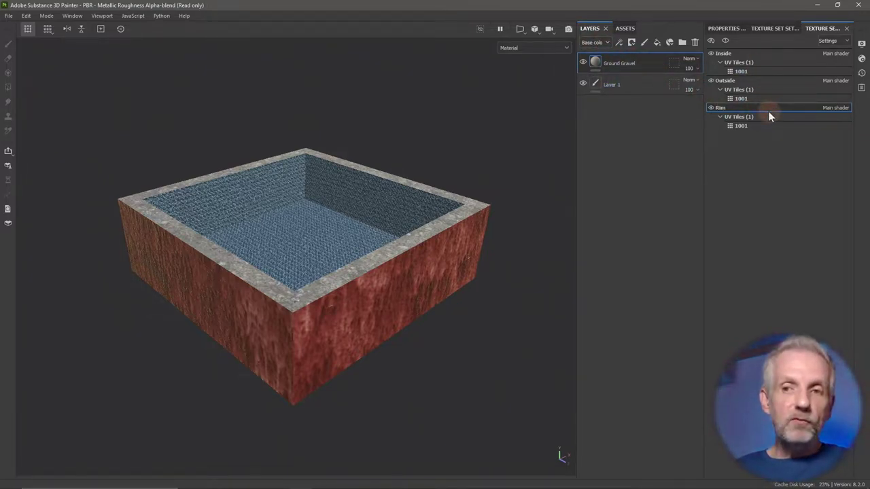
Delete the Rim set's empty Layer 1, then review the Outside and Inside texture sets.
click(632, 88)
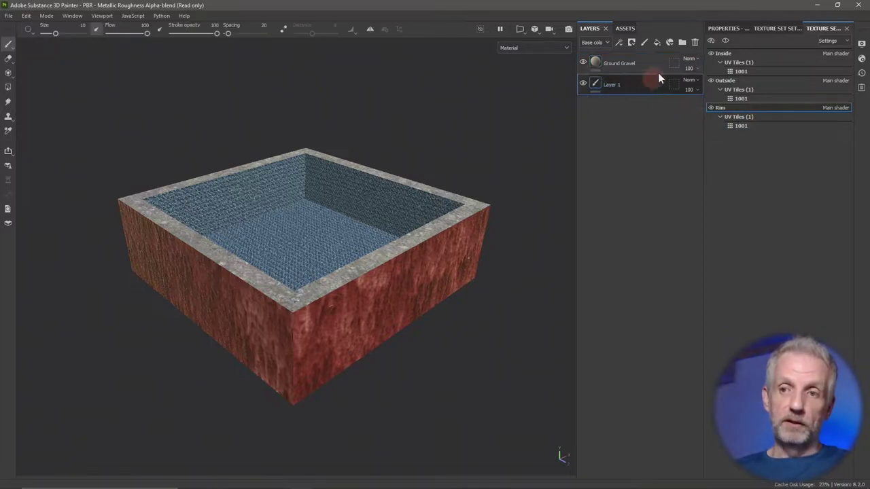
click(694, 45)
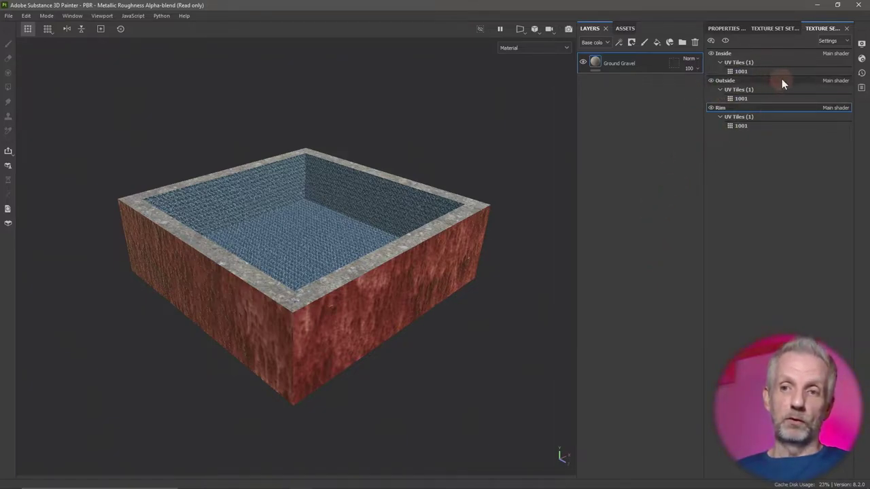
click(758, 80)
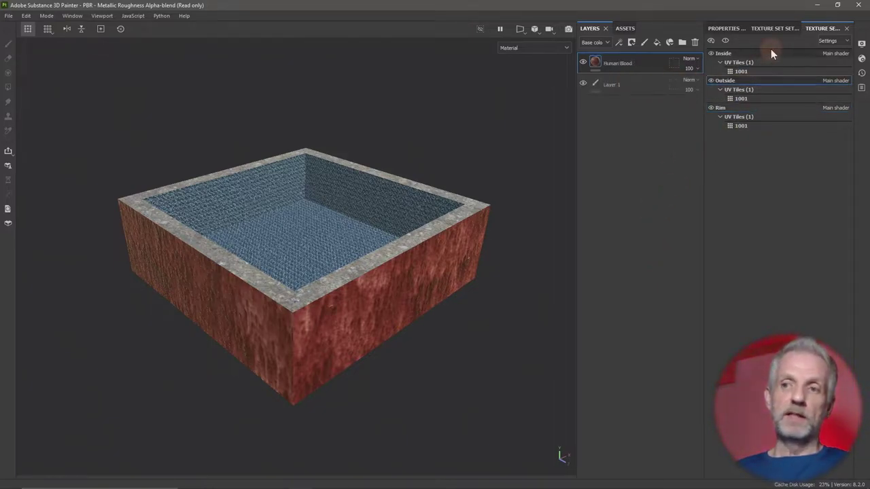
click(771, 52)
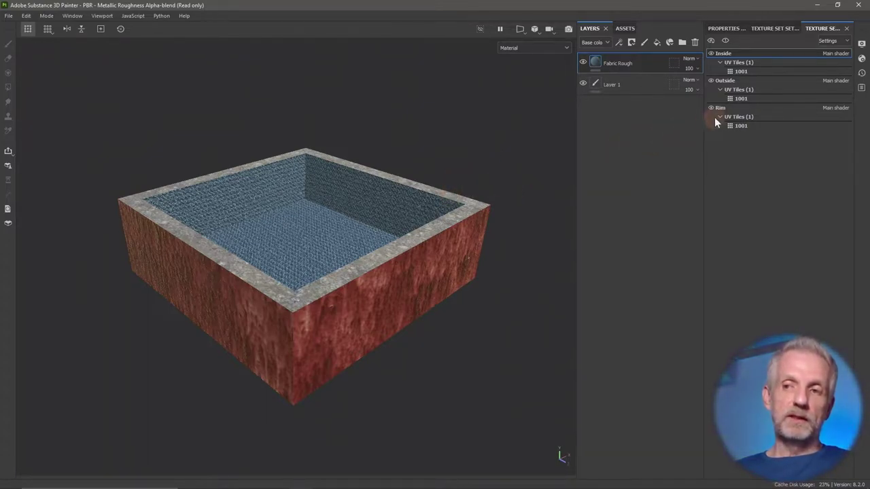
click(759, 72)
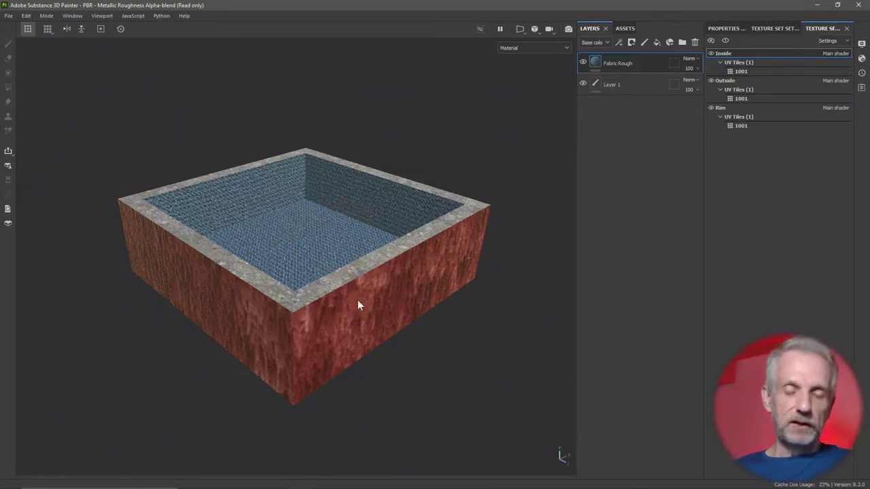
alt+drag(358, 299, 375, 291)
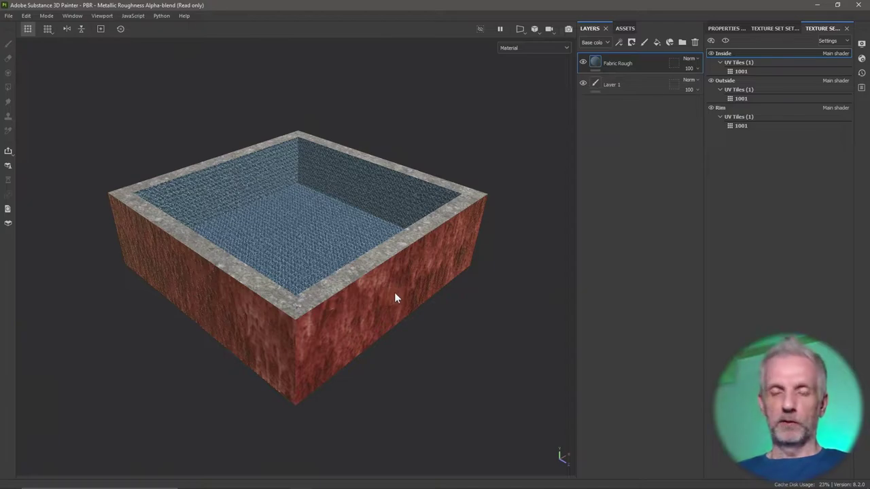
key(alt+Tab)
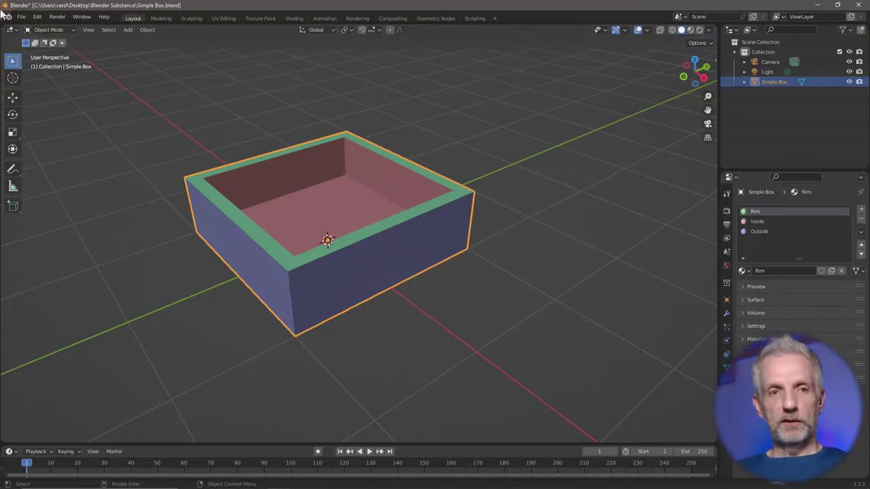
Open Blender's Wavefront OBJ export settings with material export left off.
click(22, 17)
mouse_move(76, 160)
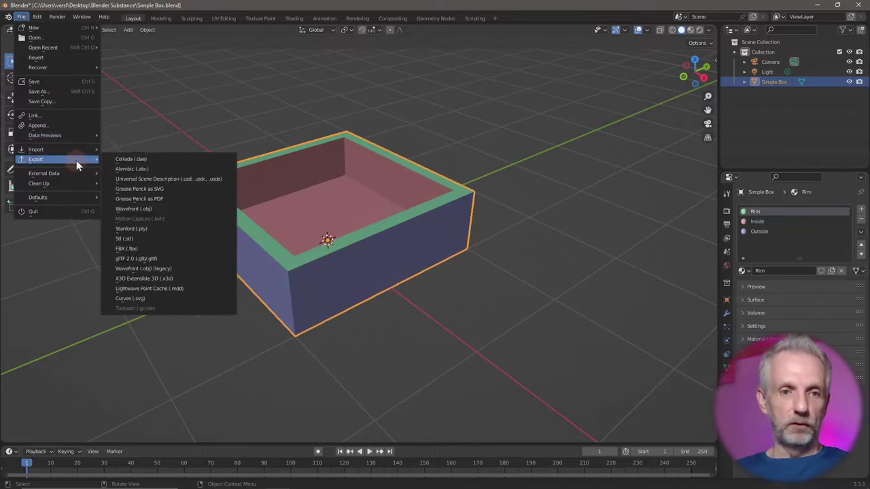
click(170, 208)
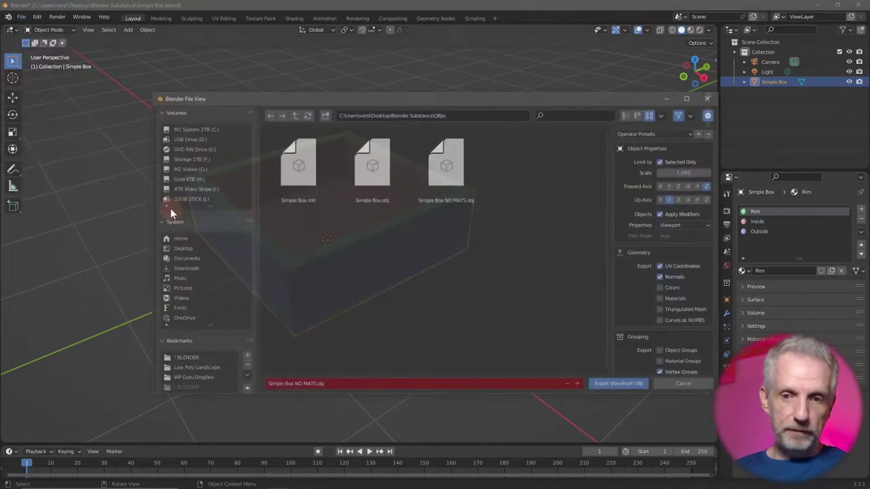
drag(563, 98, 521, 44)
scroll(666, 244, down, 2)
scroll(666, 244, up, 2)
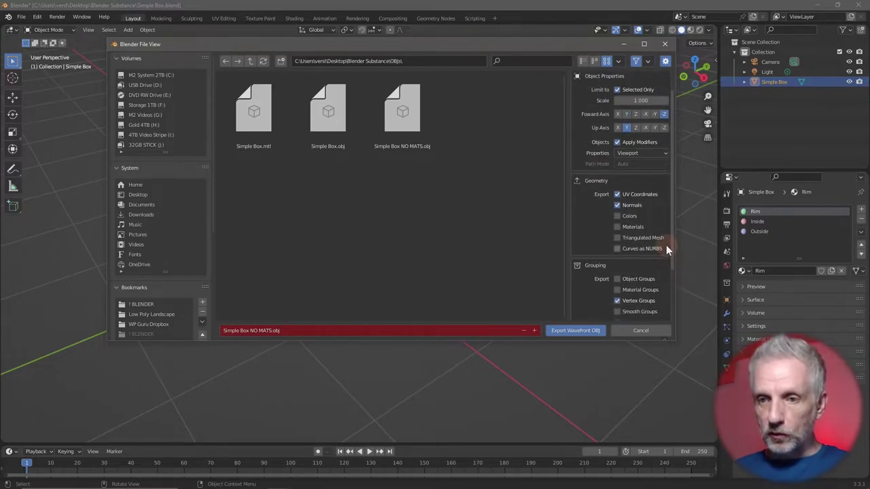
click(628, 227)
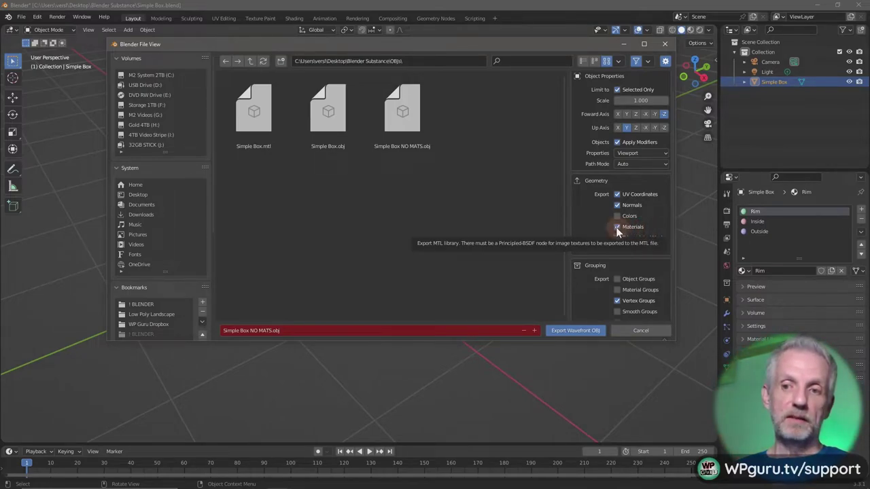
click(616, 227)
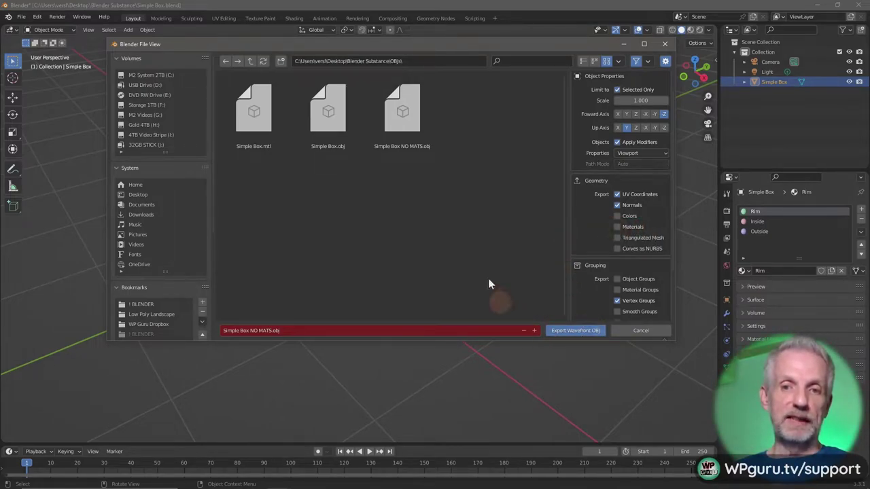
Choose Simple Box NO MATS.obj in the OBJs folder as the export file name.
click(403, 106)
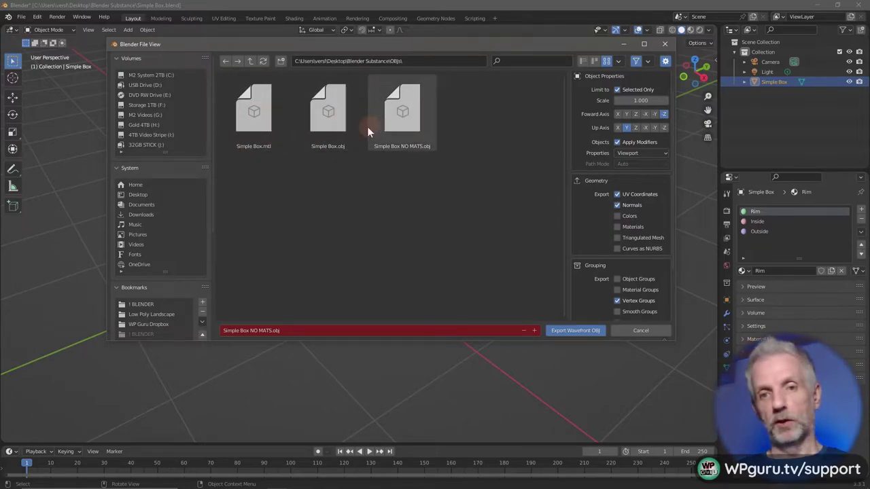
click(328, 119)
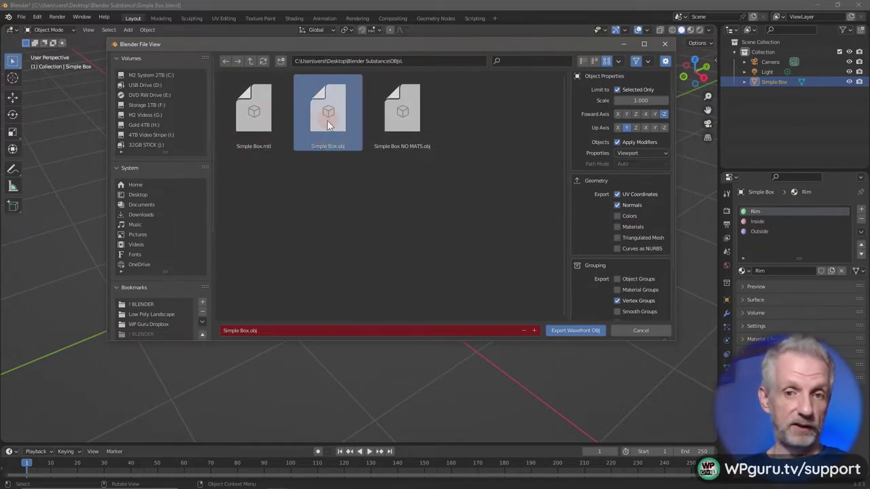
click(407, 120)
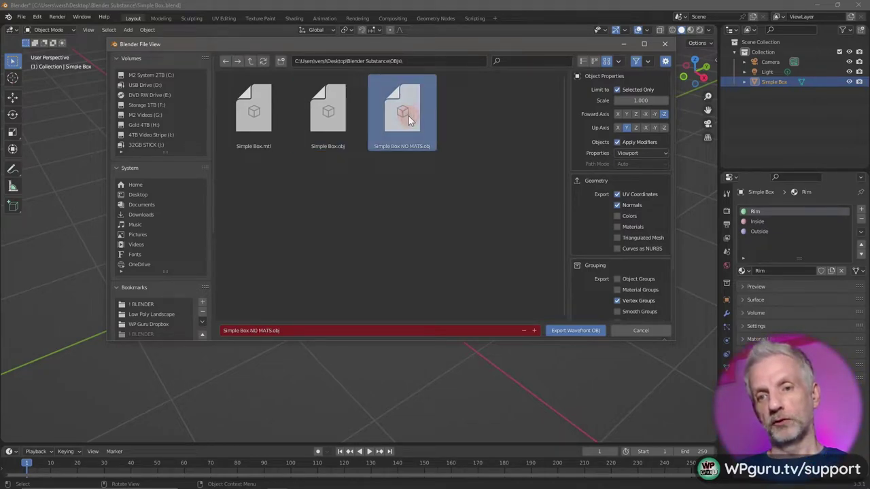
Cancel the Blender export and start a new Painter project from Simple Box NO MATS.obj, discarding changes.
click(654, 331)
key(alt+Tab)
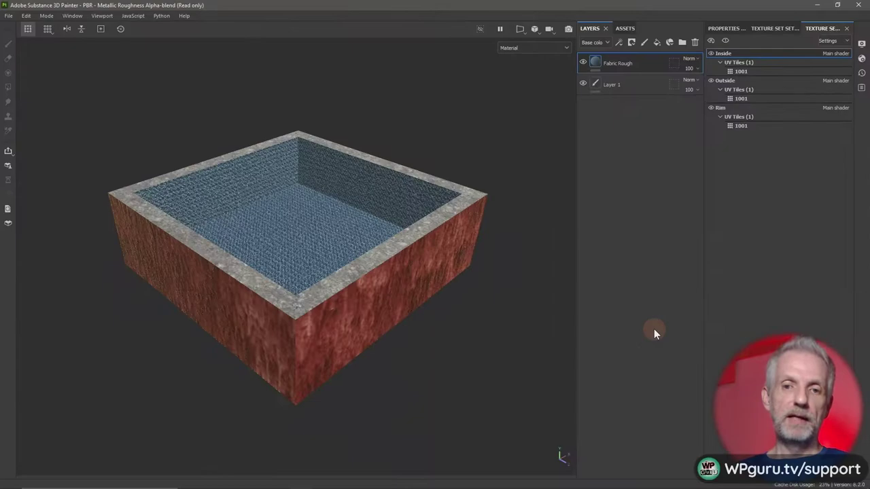
click(9, 15)
click(8, 15)
key(ctrl+n)
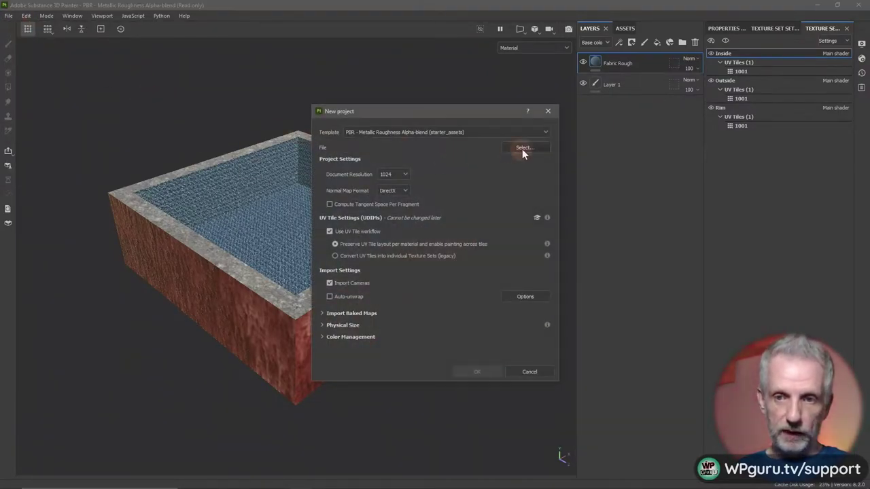
click(522, 148)
click(497, 184)
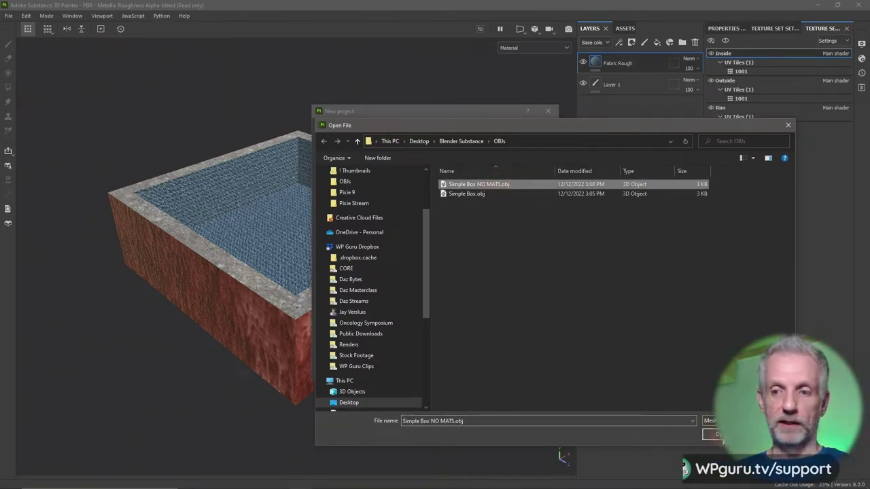
click(712, 434)
click(479, 372)
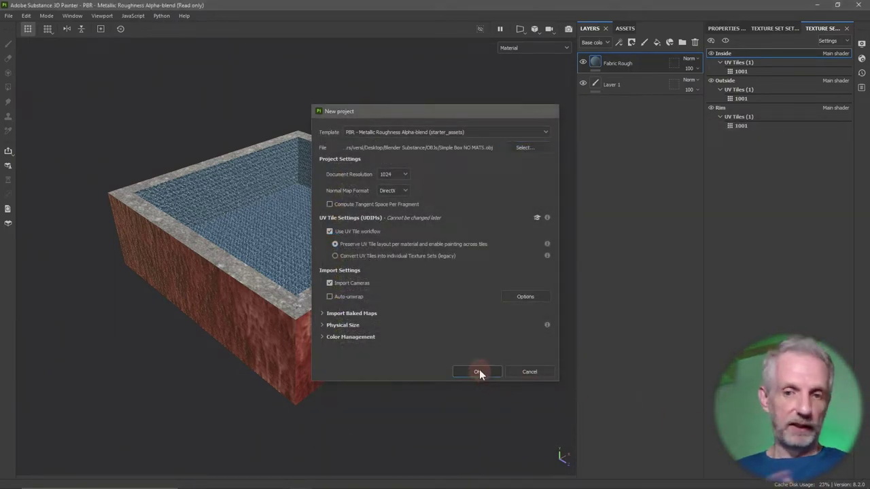
click(411, 261)
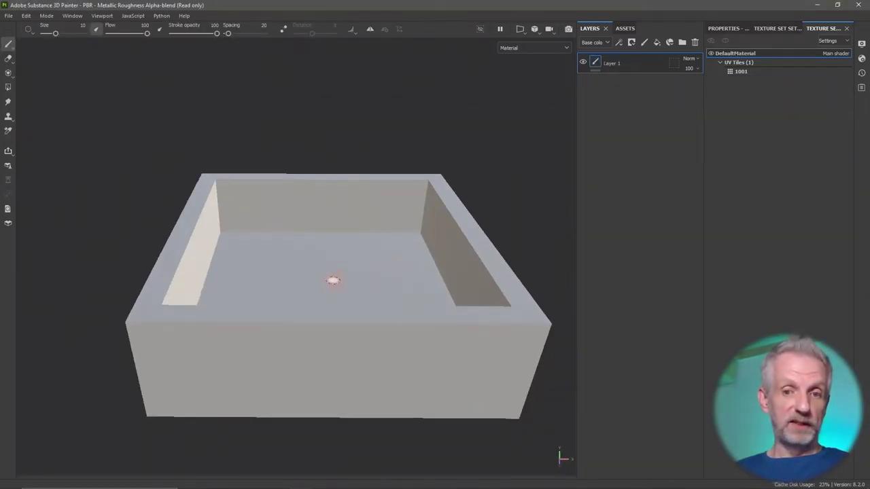
alt+drag(333, 282, 362, 241)
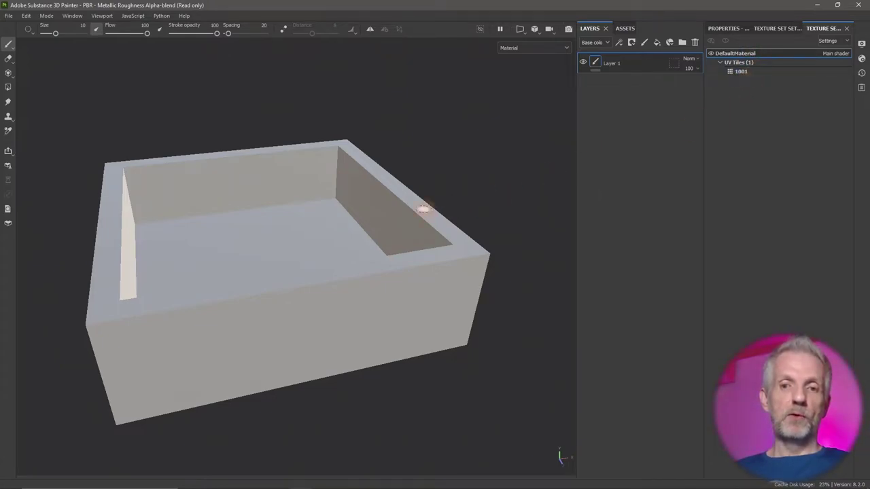
alt+drag(418, 204, 452, 192)
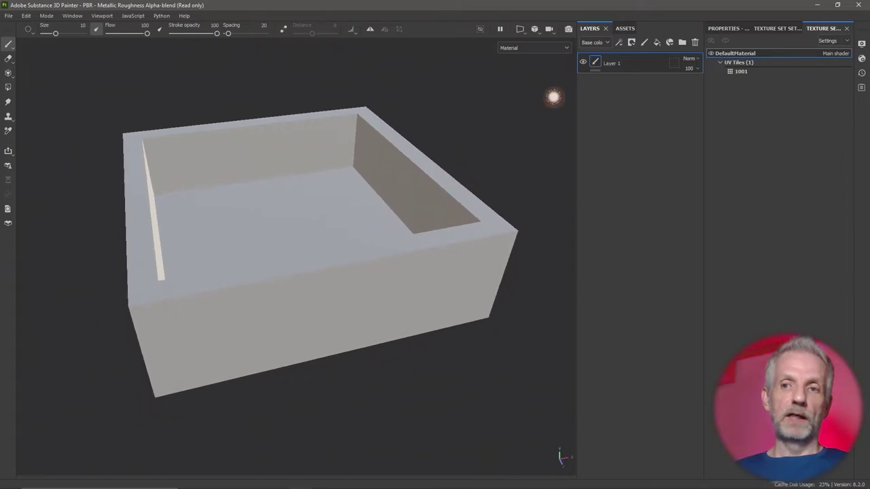
Delete Layer 1 and cover the whole box with Fabric Rough as the only layer.
click(695, 42)
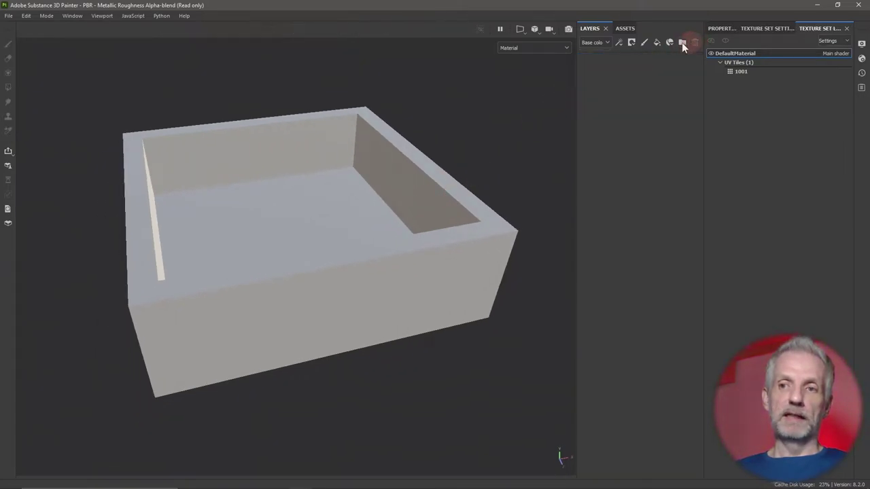
click(626, 28)
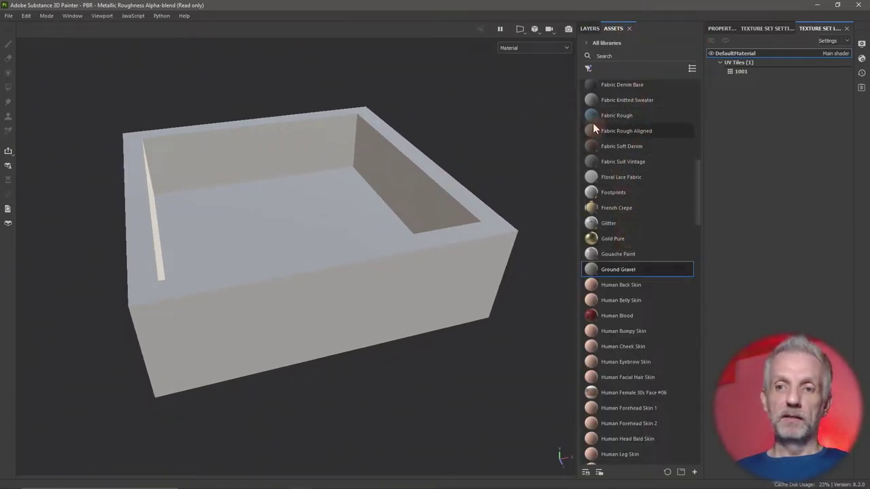
drag(591, 119, 345, 236)
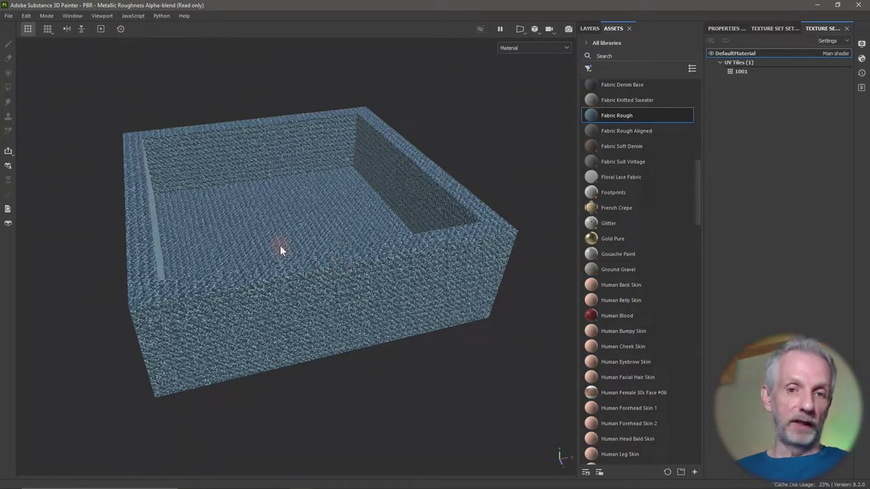
alt+drag(265, 245, 314, 271)
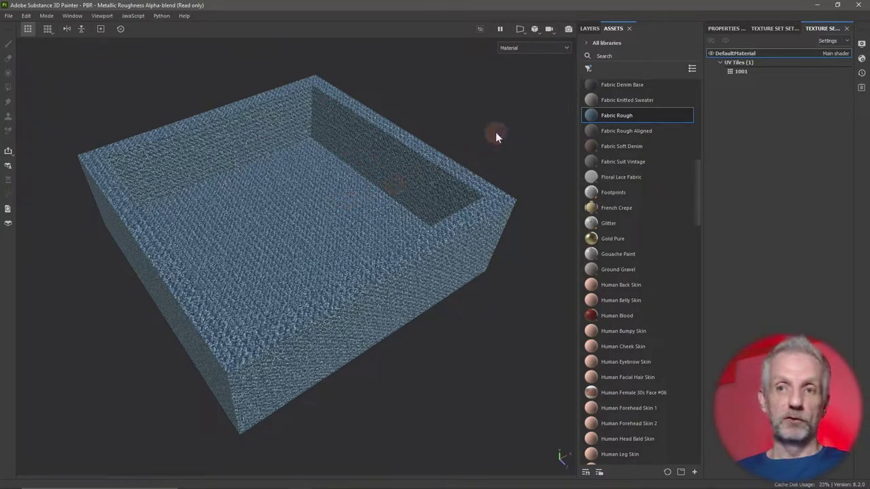
click(589, 28)
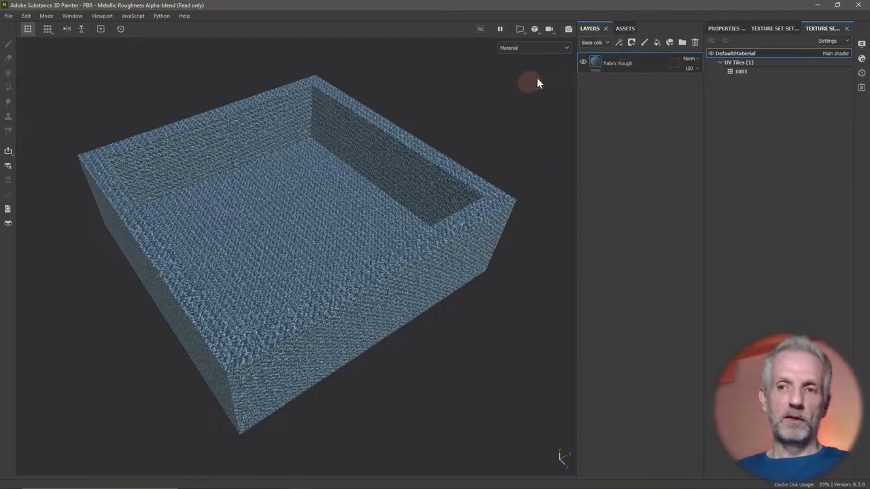
Add a black mask to the Fabric Rough layer and switch to Polygon Fill.
click(632, 42)
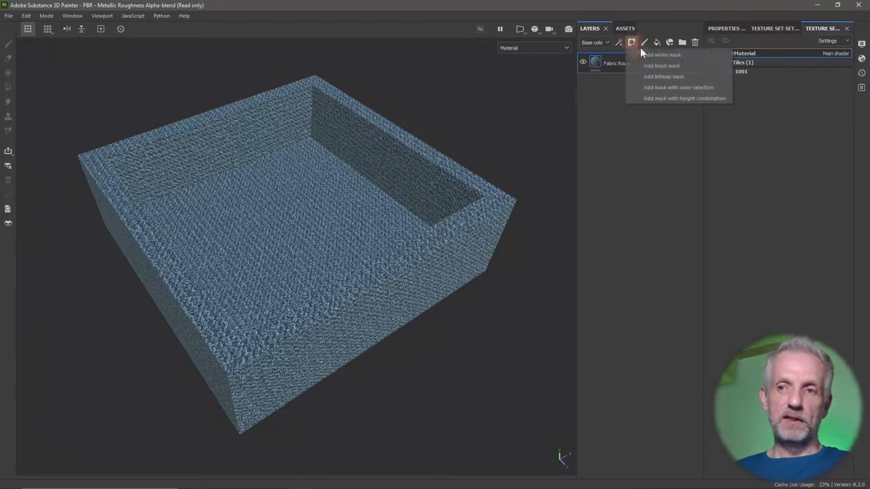
click(672, 65)
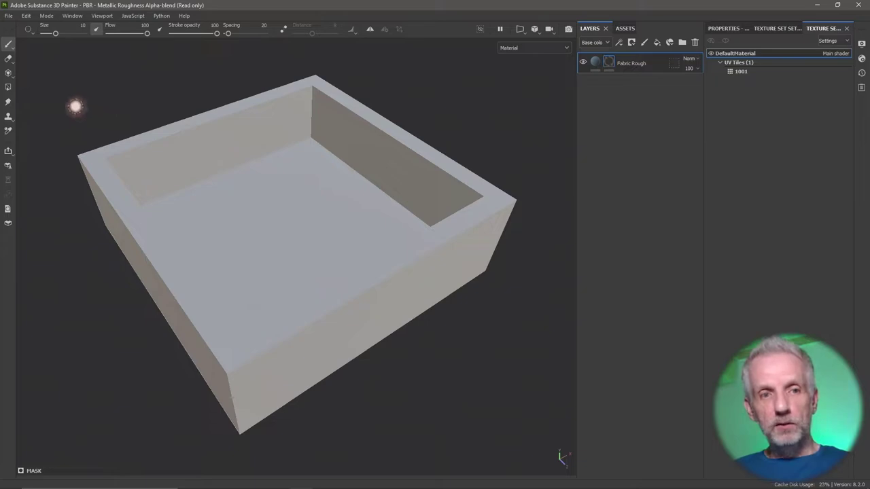
click(8, 87)
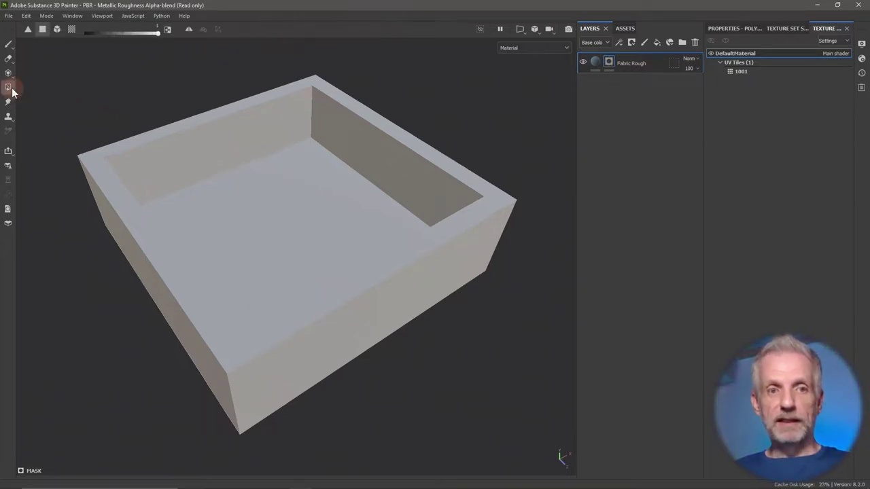
Polygon-fill the box's floor and each inner wall so the fabric shows only inside.
click(285, 212)
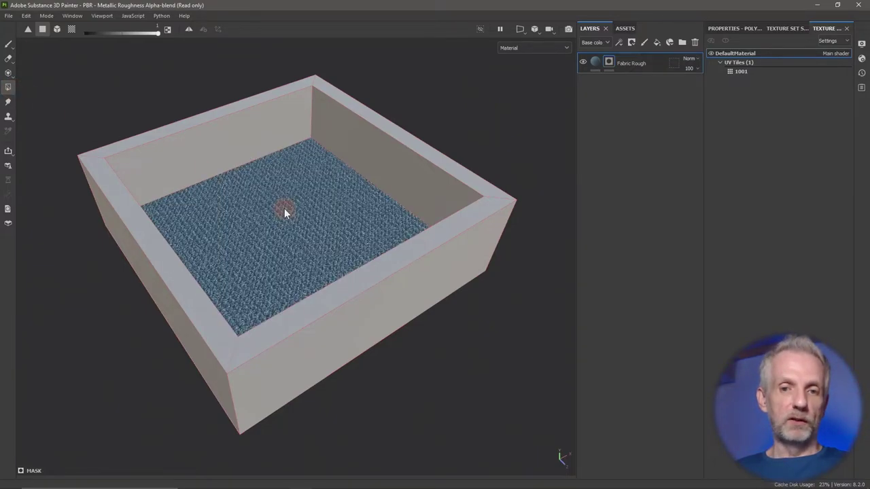
click(384, 169)
click(294, 139)
alt+drag(316, 192, 142, 189)
click(182, 97)
alt+drag(200, 140, 52, 178)
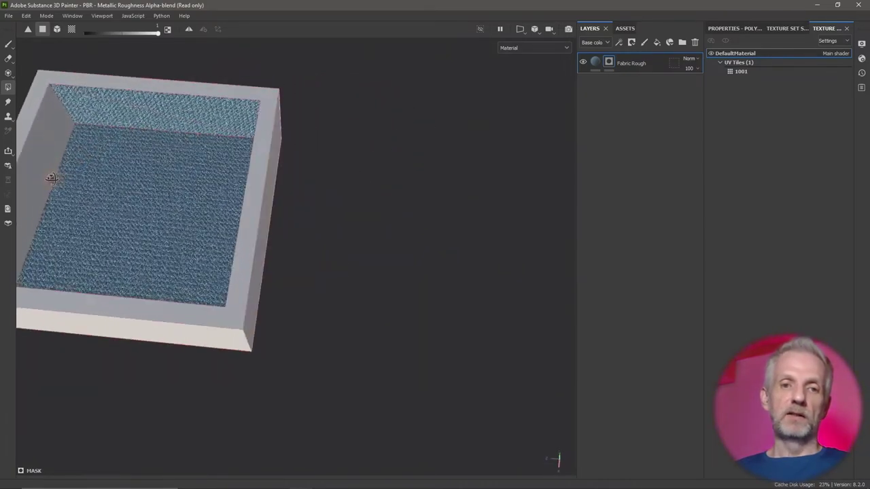
click(49, 163)
alt+drag(113, 175, 360, 206)
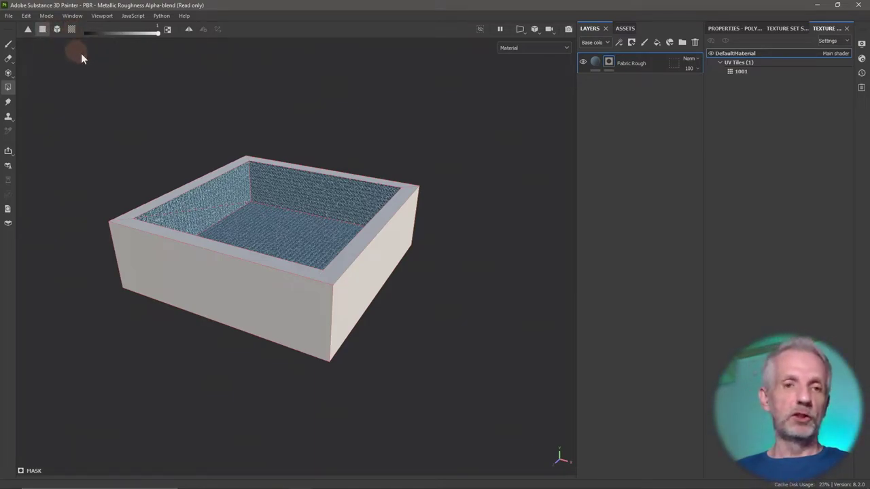
alt+drag(230, 164, 254, 184)
alt+drag(308, 211, 299, 217)
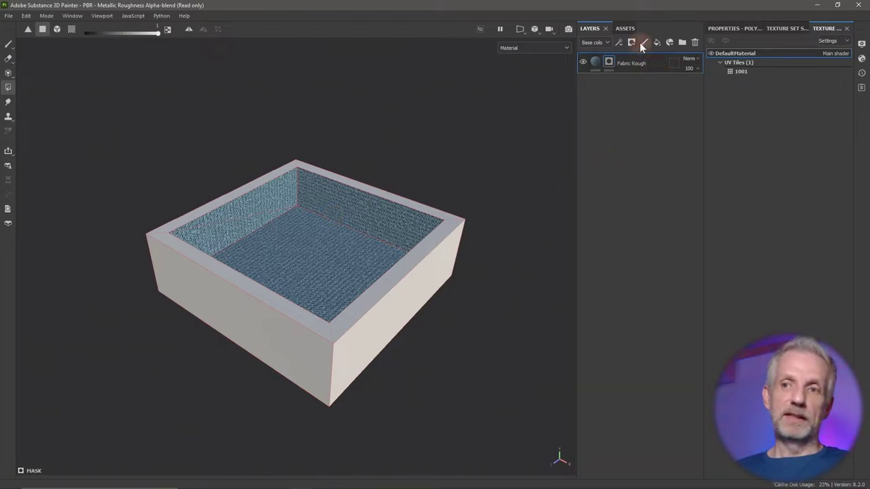
Add an Aluminium Insulator layer to the box above Fabric Rough.
click(617, 28)
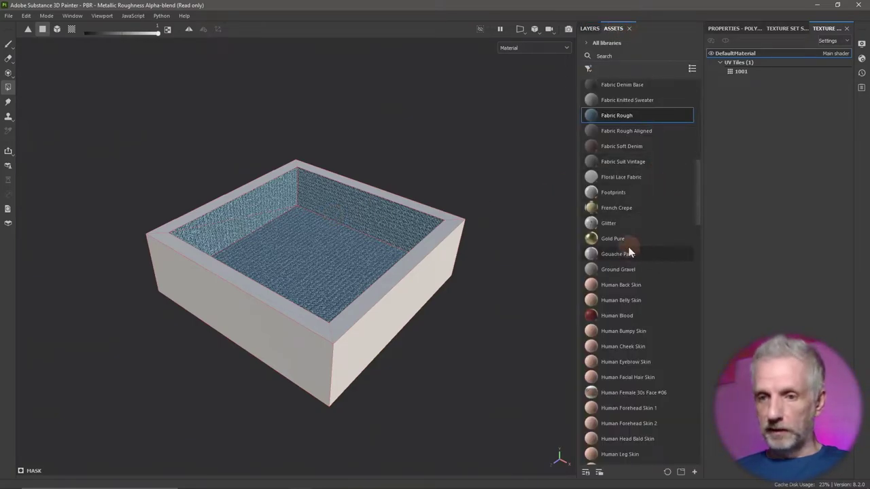
scroll(644, 238, up, 15)
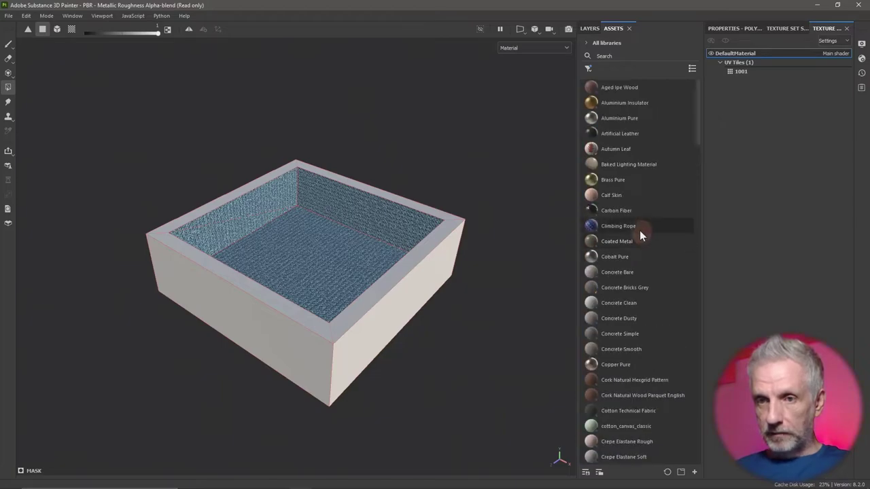
drag(592, 102, 372, 269)
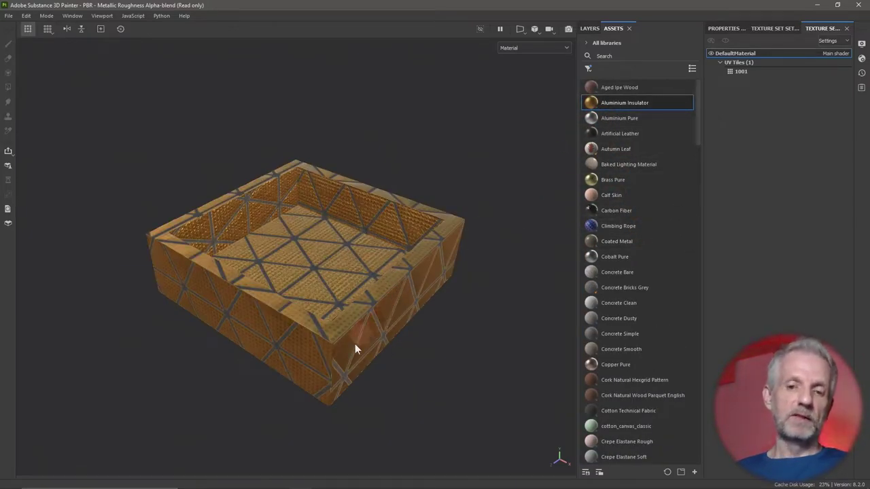
click(590, 27)
Give Aluminium Insulator a black mask and polygon-fill the outer walls, leaving the rim plain.
click(632, 41)
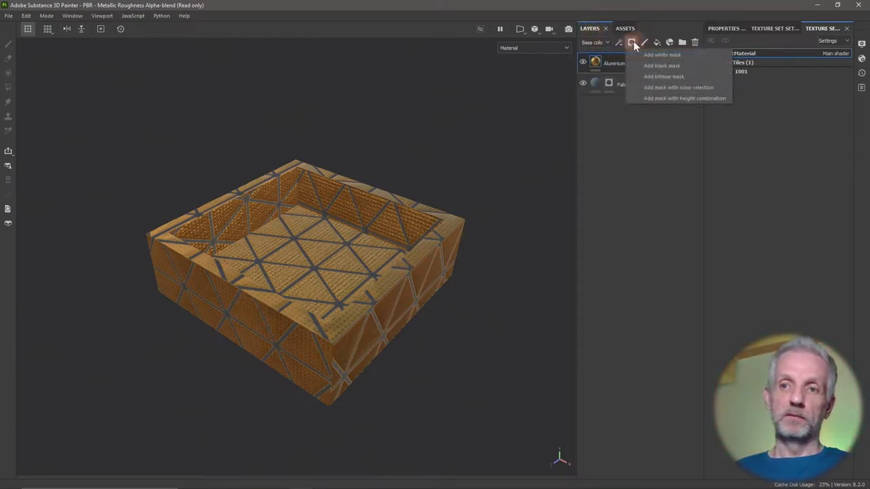
click(662, 66)
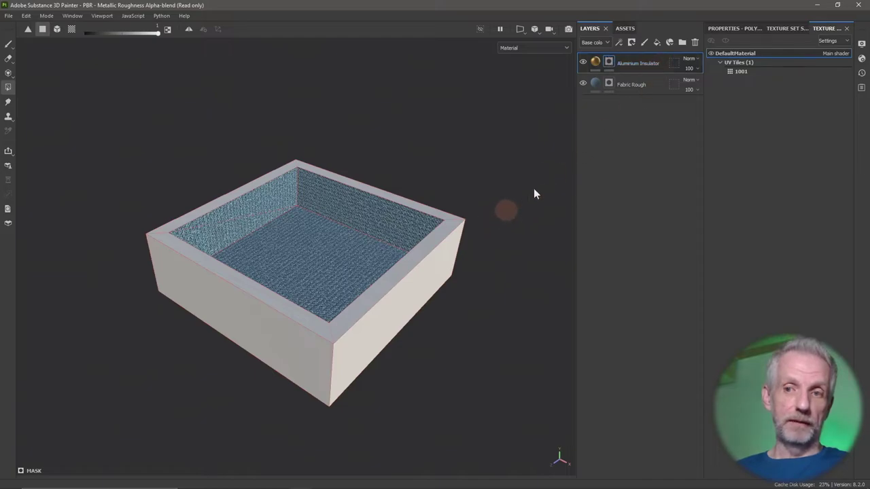
alt+drag(375, 191, 391, 292)
click(334, 275)
alt+drag(251, 301, 615, 228)
alt+drag(278, 260, 398, 298)
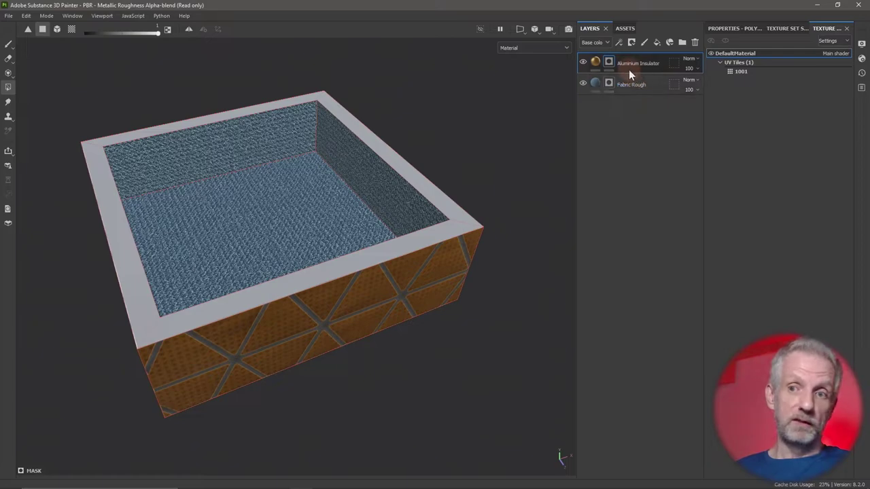
click(629, 276)
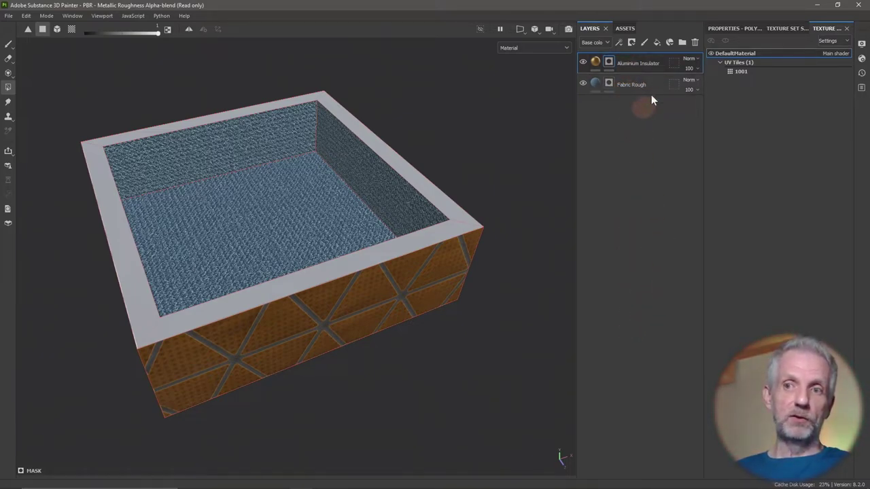
click(649, 62)
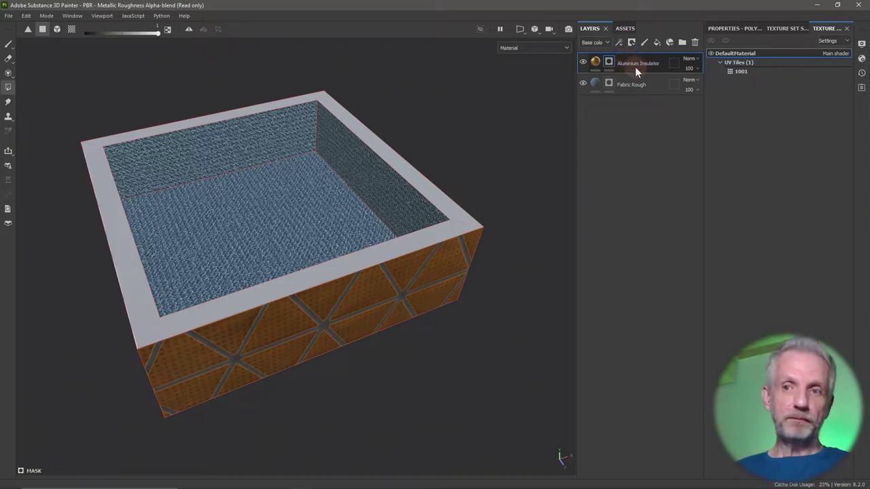
click(638, 156)
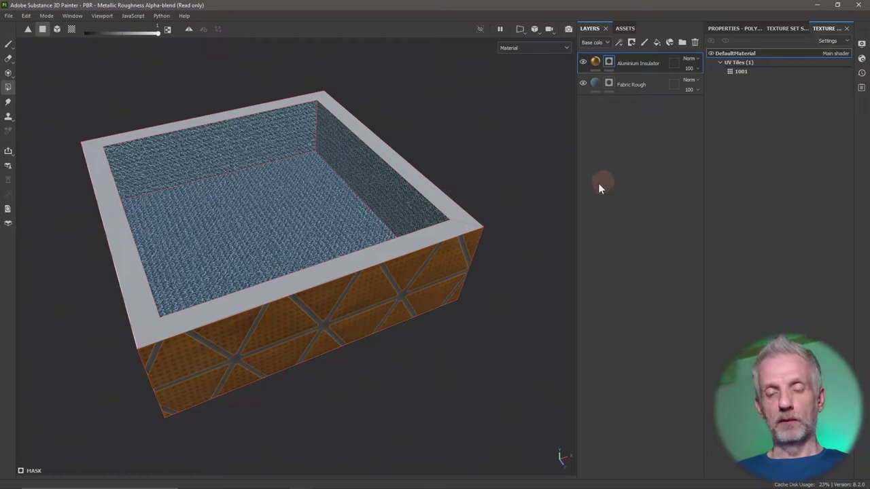
alt+drag(422, 249, 494, 250)
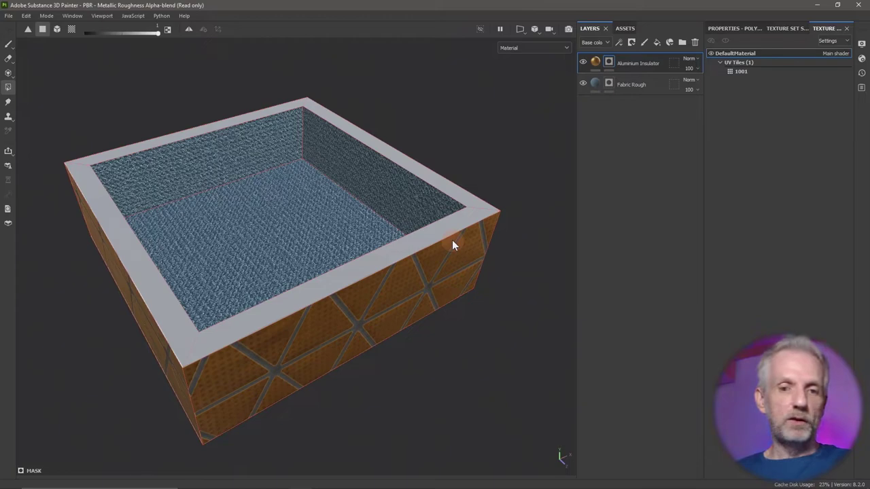
key(alt+Tab)
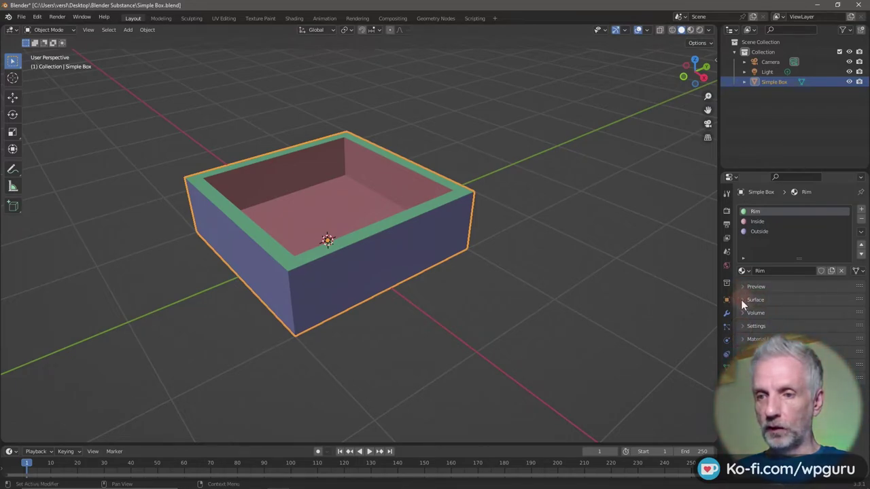
click(740, 300)
scroll(795, 350, down, 4)
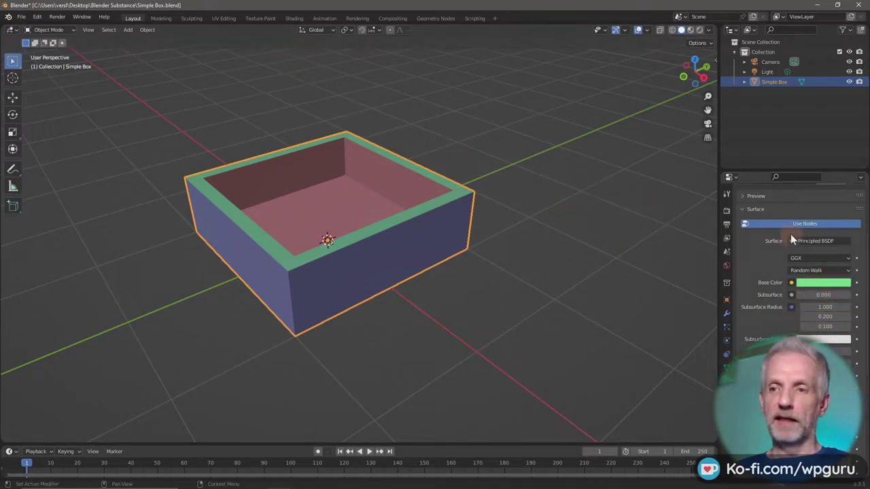
scroll(769, 224, up, 4)
click(766, 204)
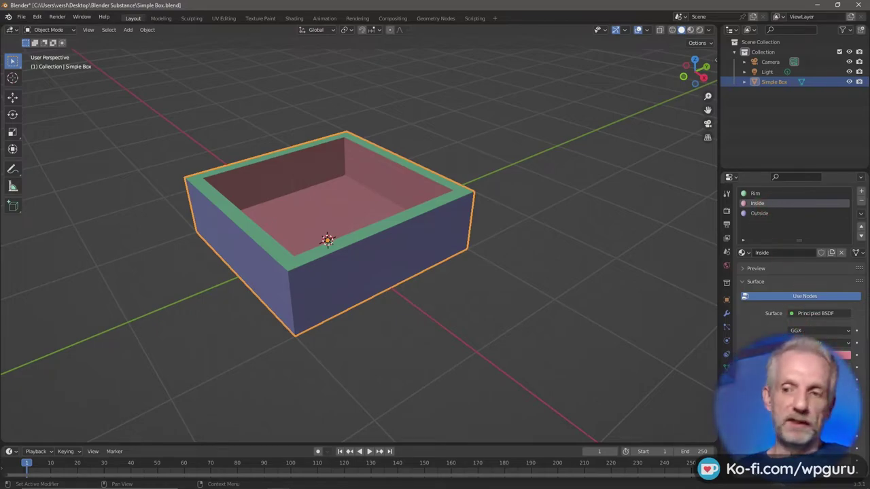
click(789, 215)
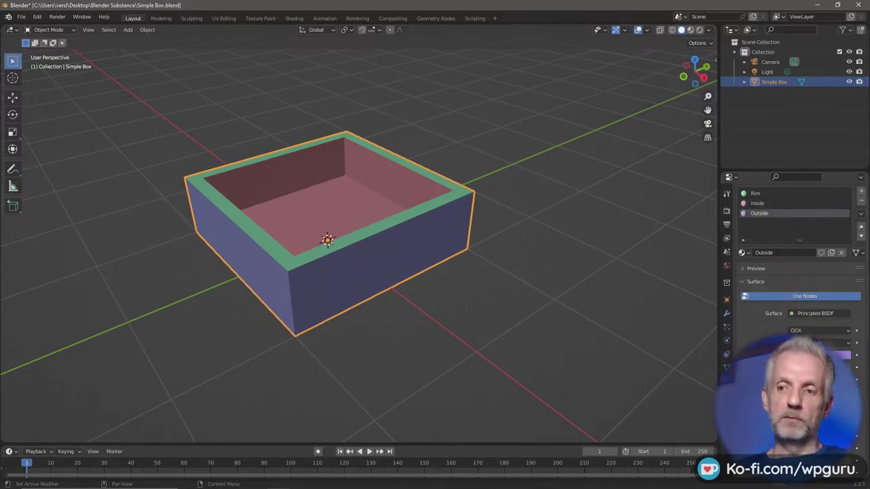
click(772, 193)
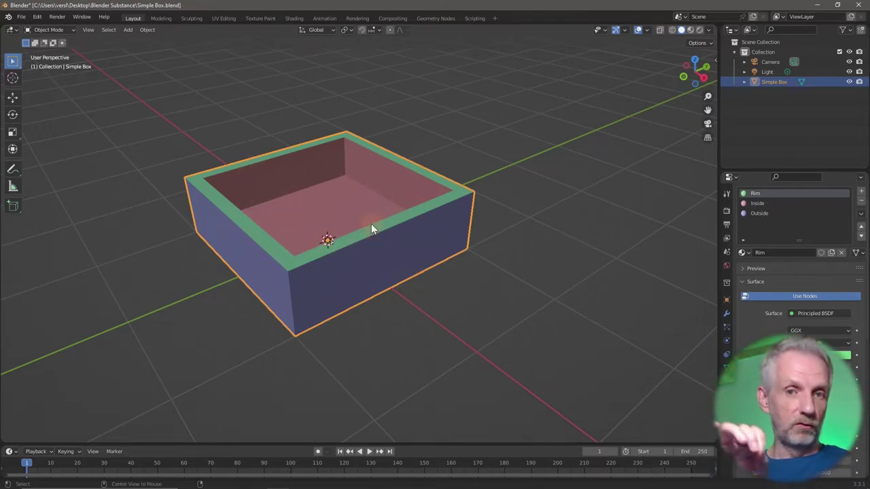
key(alt+Tab)
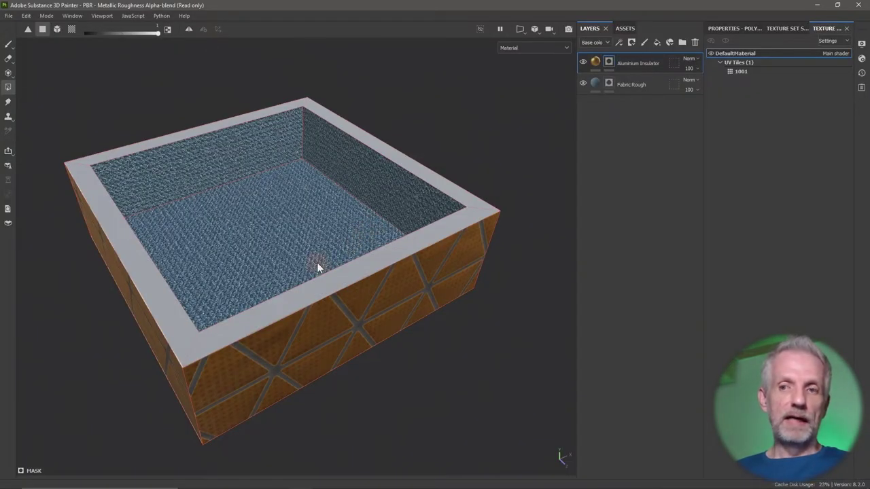
Restore the deleted Aluminium Insulator layer and set the bake output size to 1024.
key(Delete)
key(Delete)
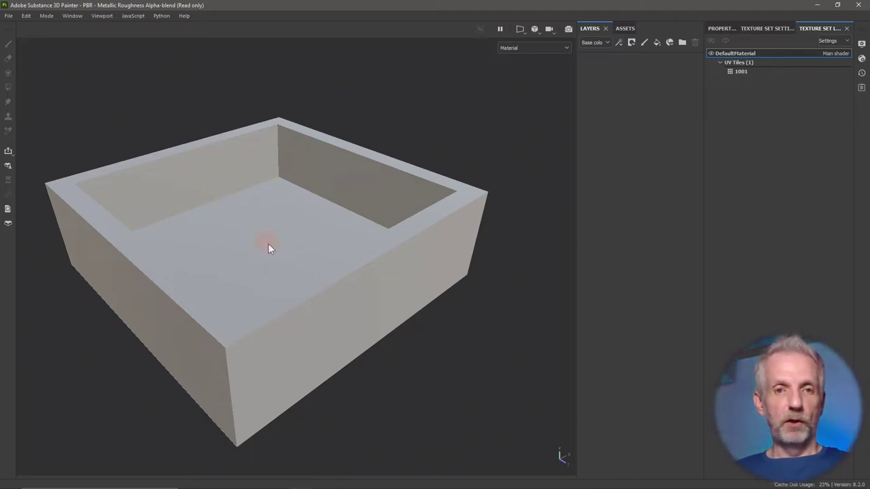
click(28, 16)
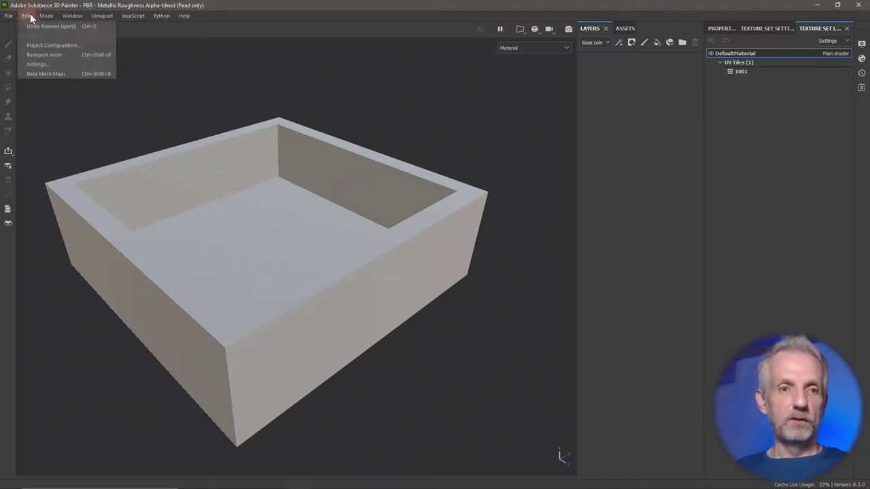
click(75, 73)
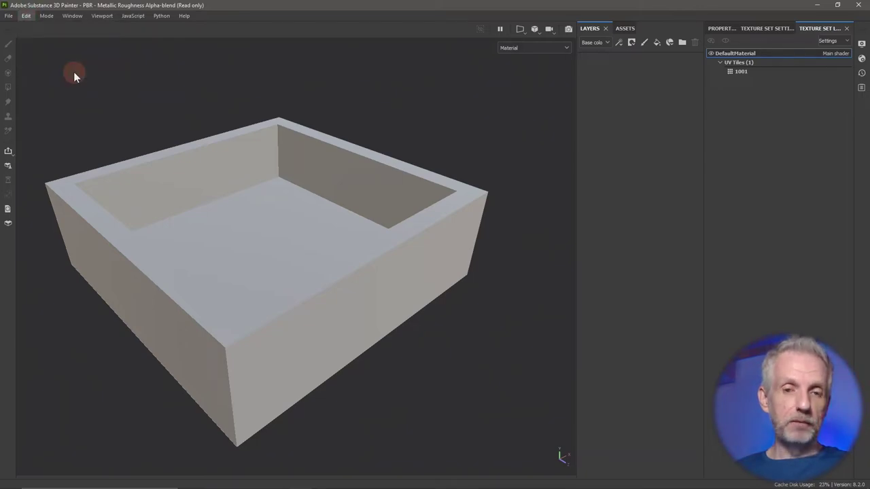
drag(398, 96, 332, 61)
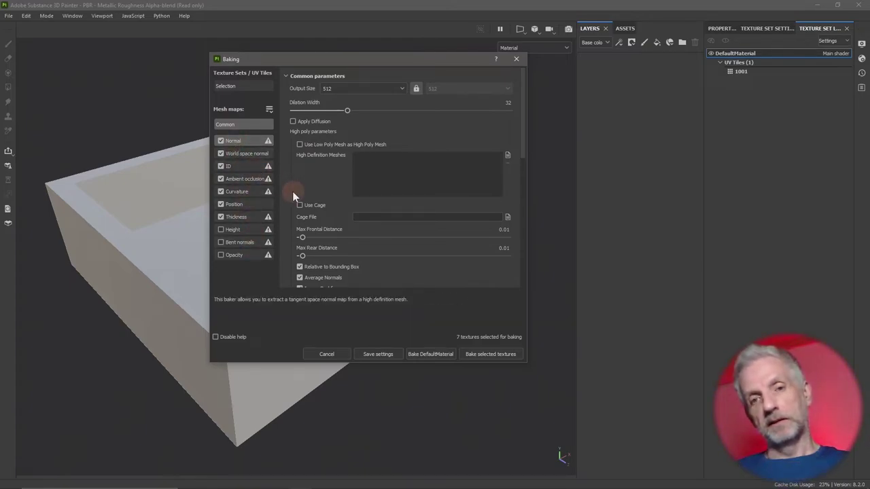
click(382, 88)
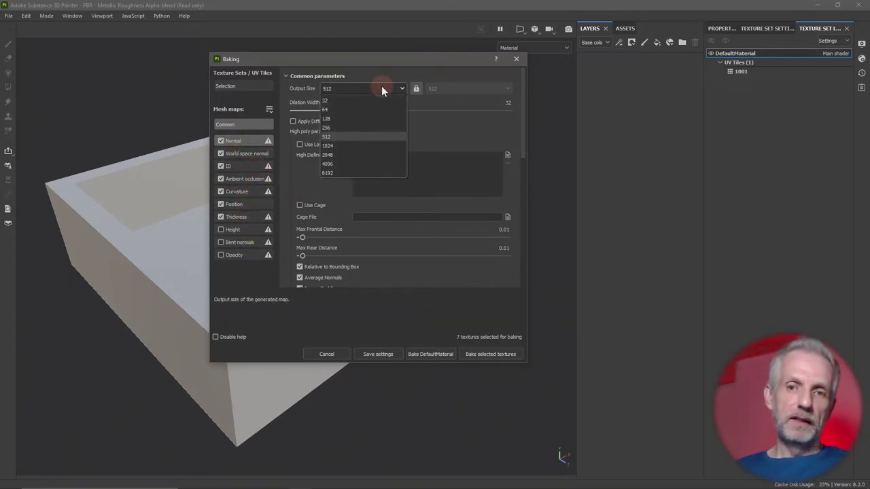
click(366, 146)
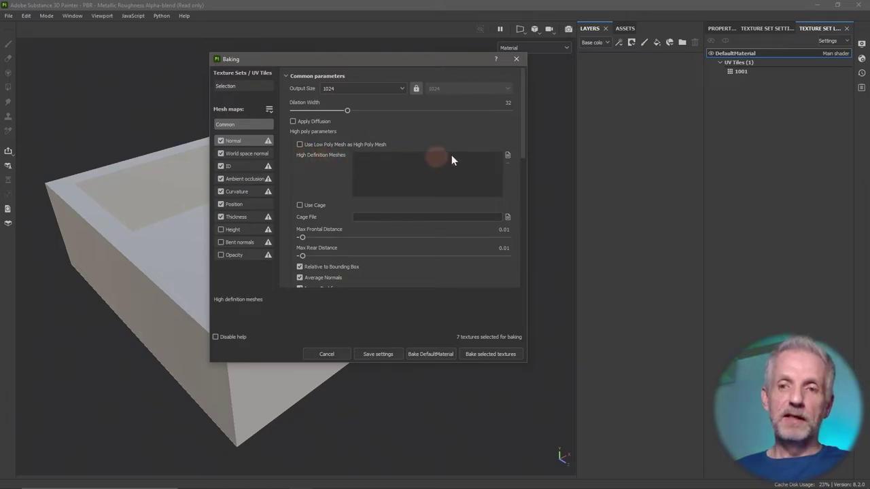
Load Simple Box.obj as the high-definition mesh for baking.
click(507, 154)
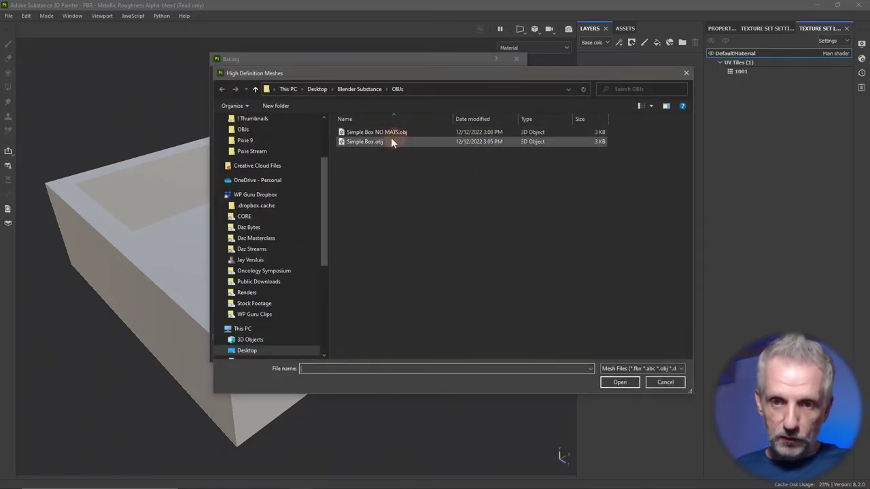
click(359, 143)
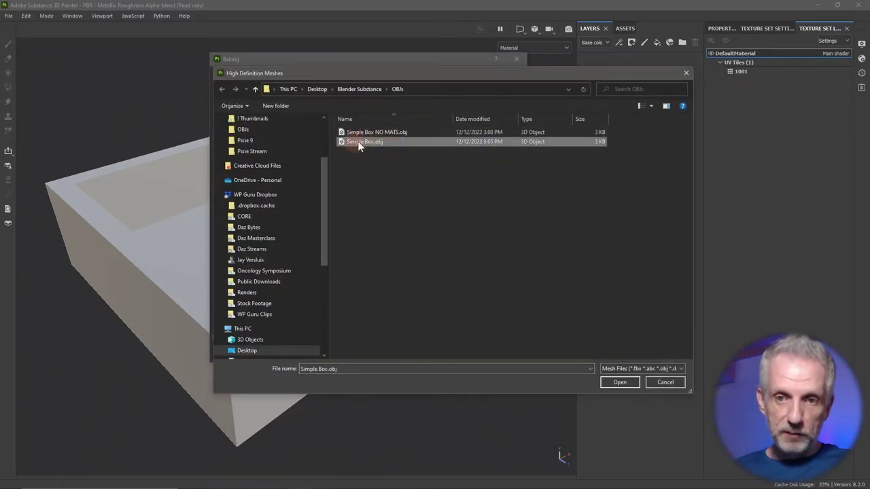
click(396, 133)
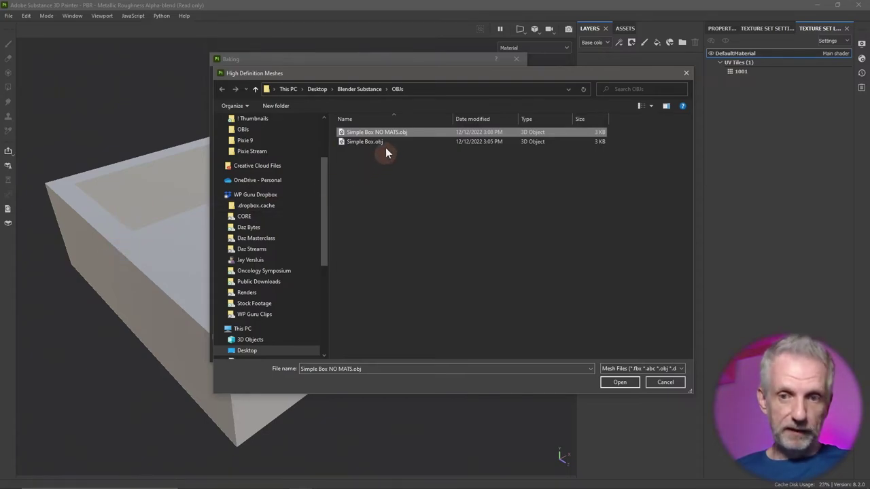
click(378, 143)
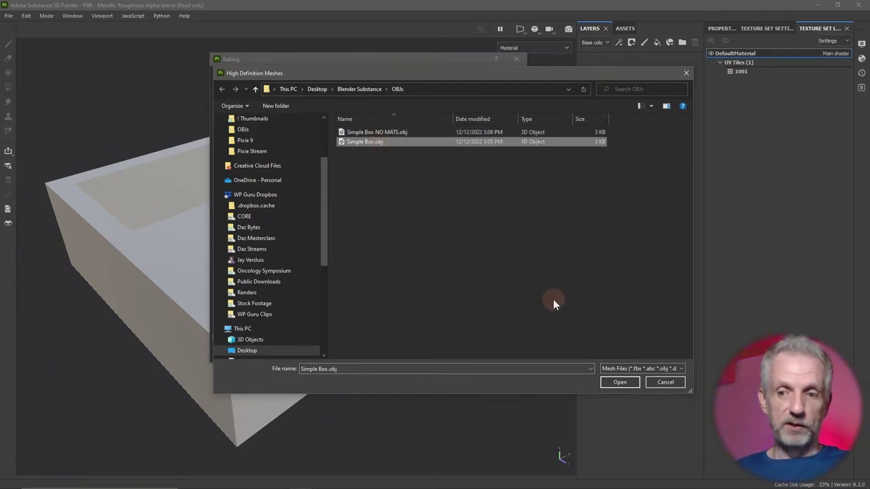
click(620, 382)
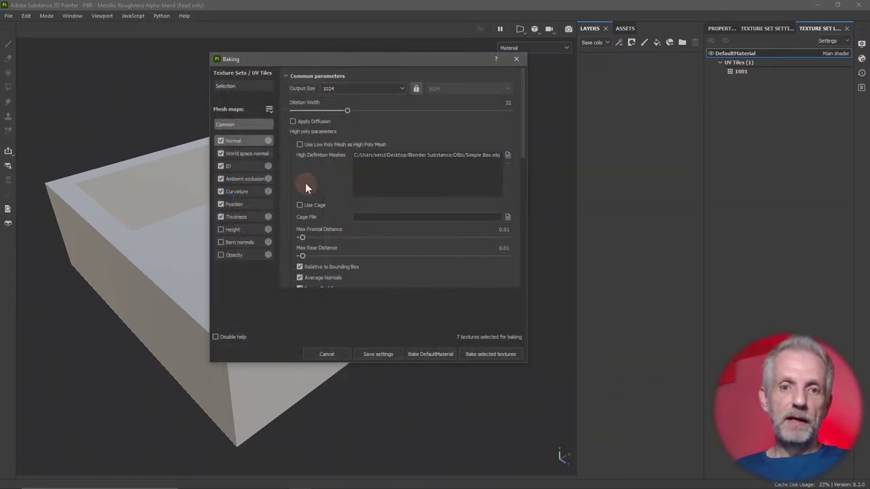
Set the ID baker's colour source to Material Color.
click(246, 167)
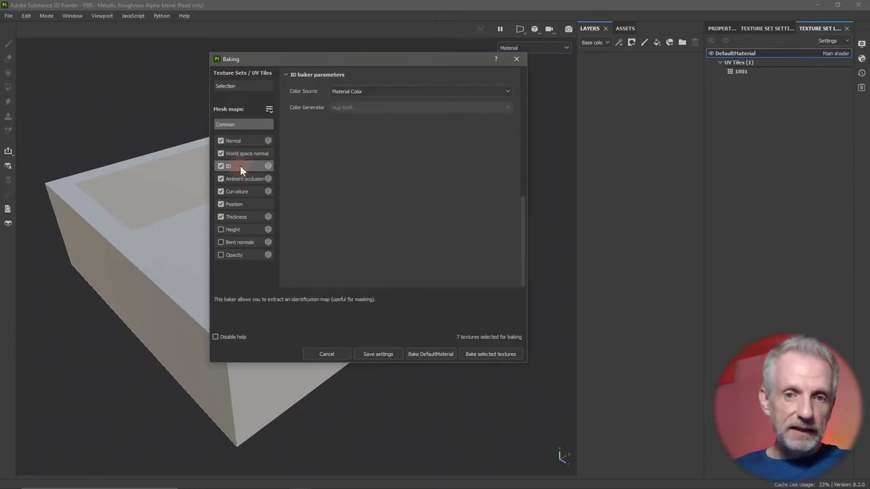
click(354, 159)
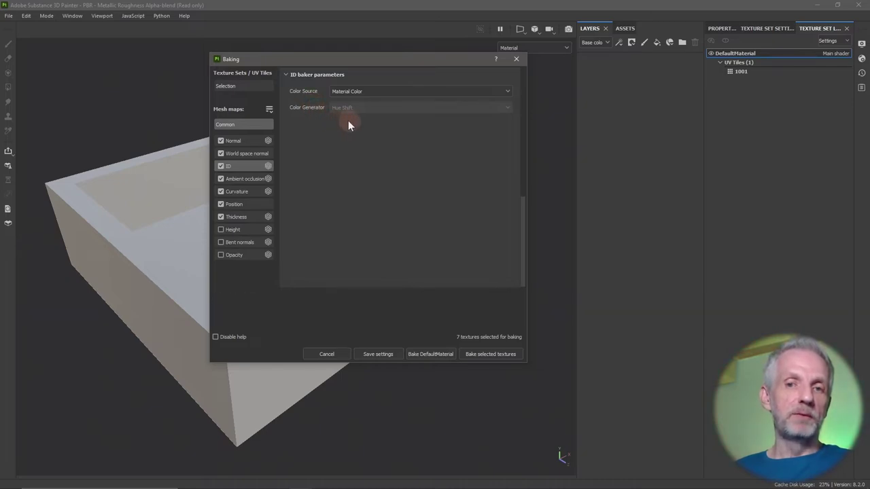
click(386, 92)
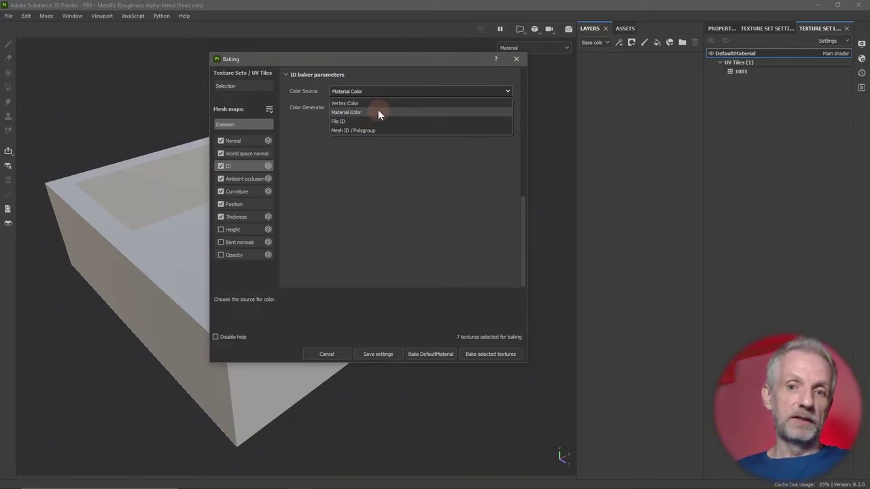
click(378, 112)
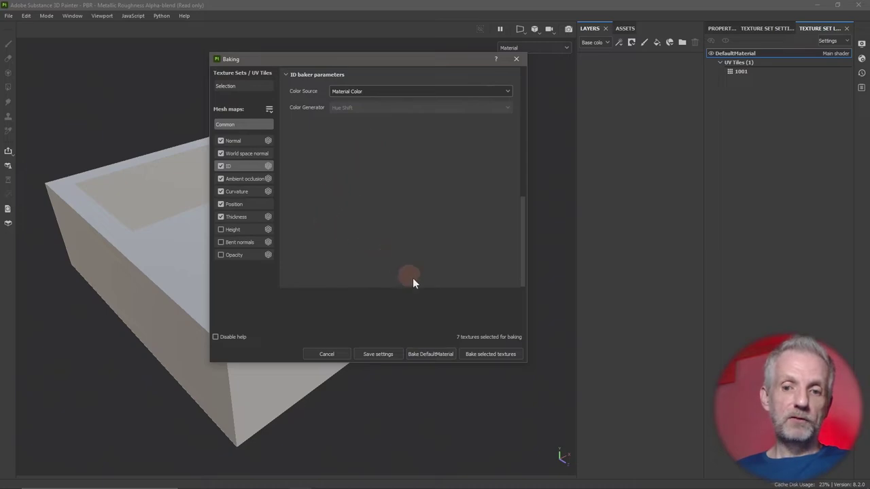
Bake the mesh maps and display the ID map: red inside, green rim, blue outside.
click(494, 354)
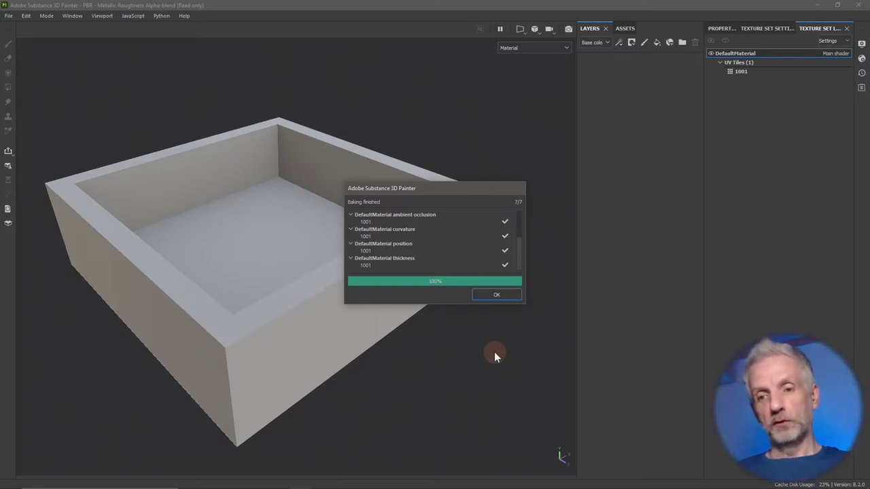
click(496, 294)
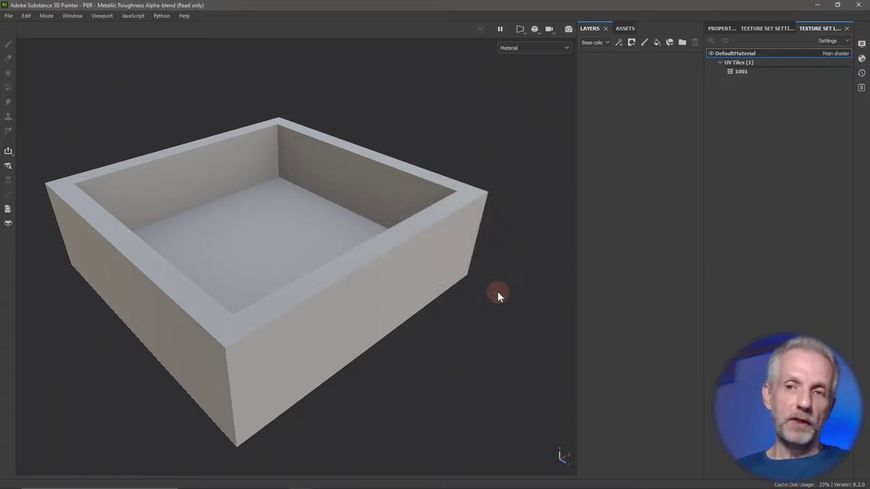
click(559, 48)
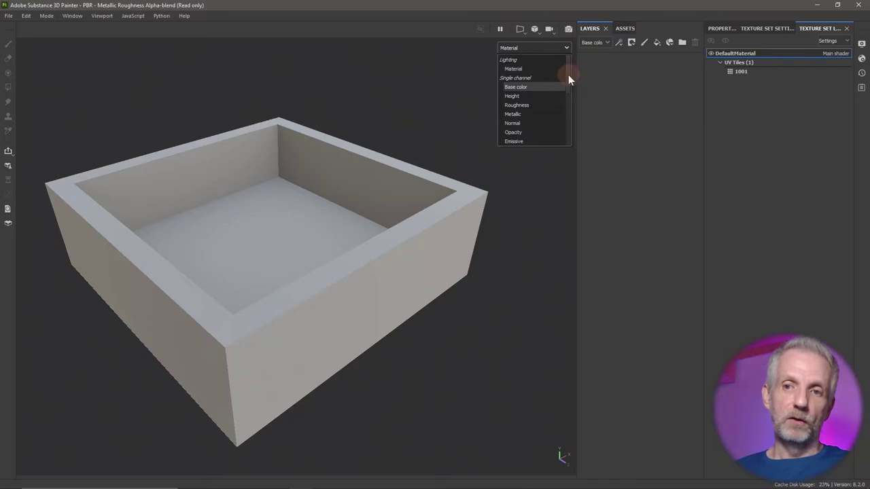
drag(568, 75, 568, 108)
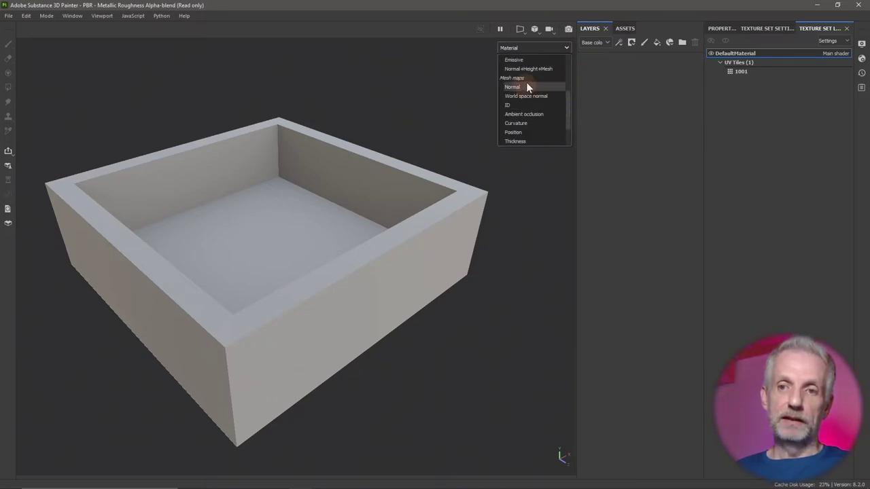
click(522, 105)
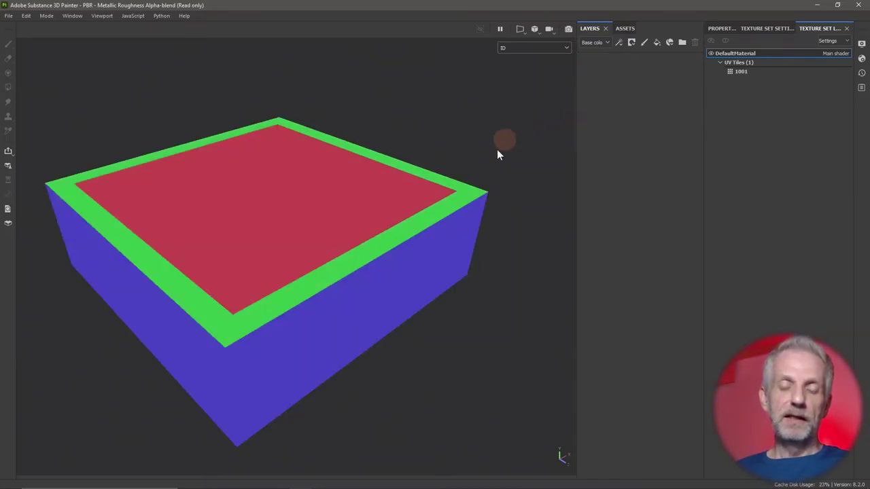
alt+drag(375, 249, 342, 247)
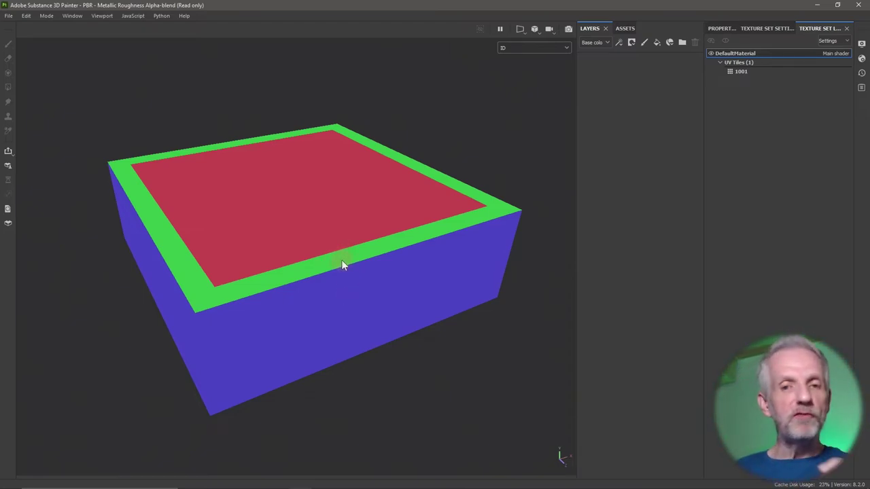
Compare the colours against Blender, then return the viewport to Material shading.
key(alt+Tab)
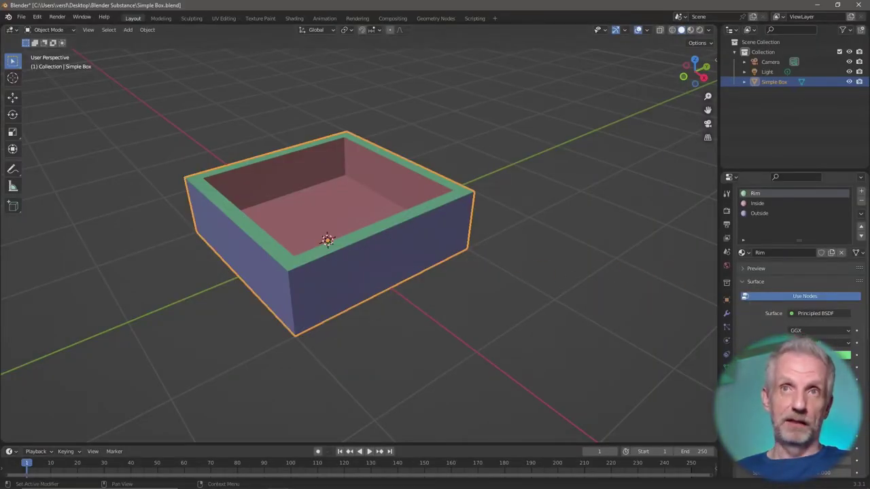
key(alt+Tab)
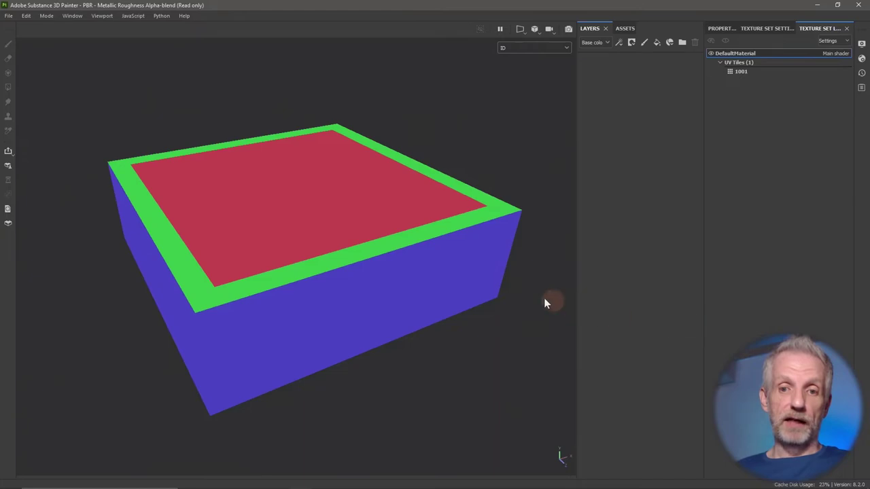
click(535, 45)
scroll(540, 73, up, 5)
key(Escape)
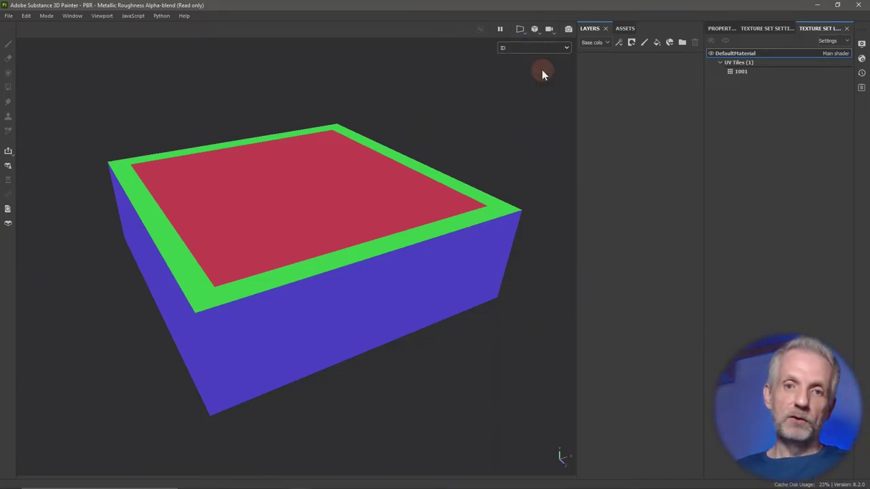
key(m)
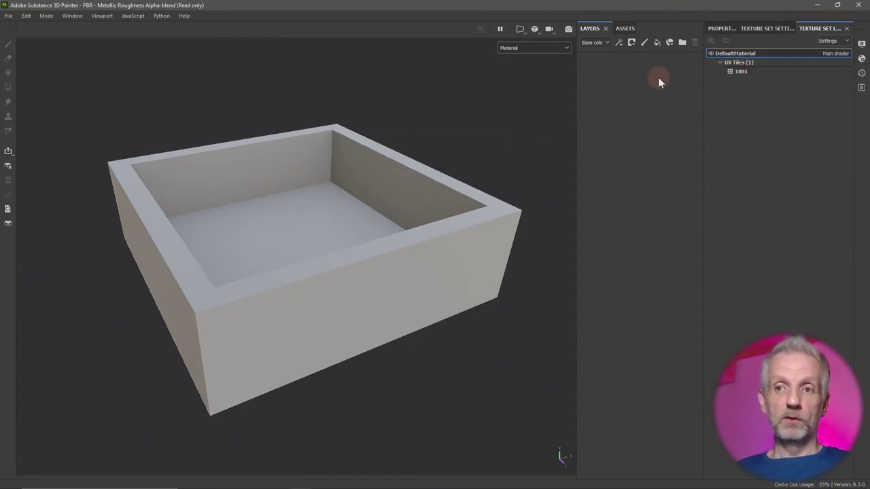
Apply the Aluminium Insulator material to the box as a fill layer.
click(624, 28)
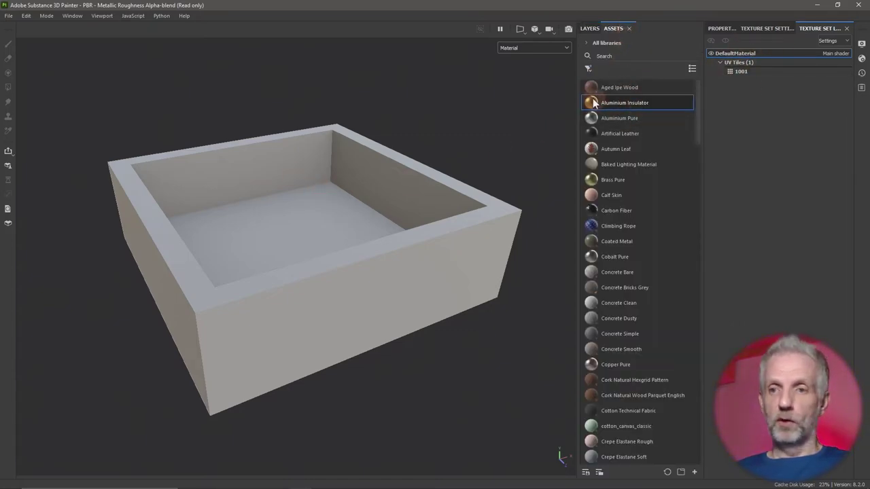
drag(592, 102, 323, 229)
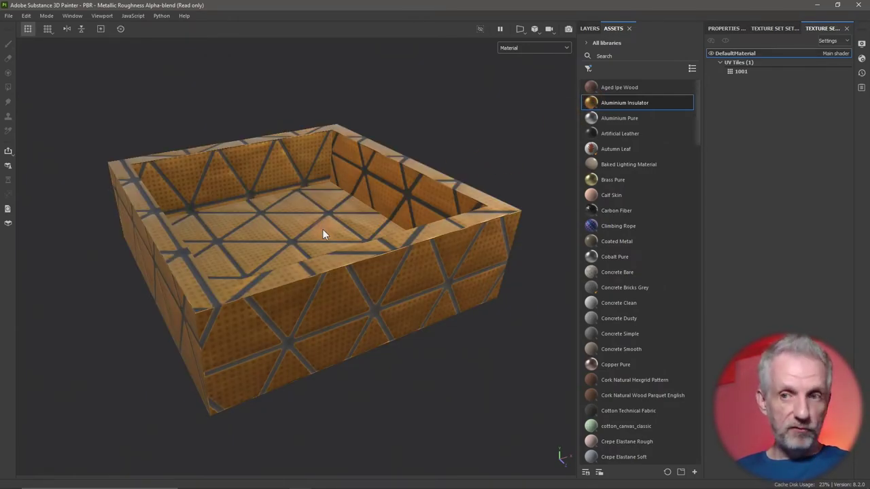
click(589, 28)
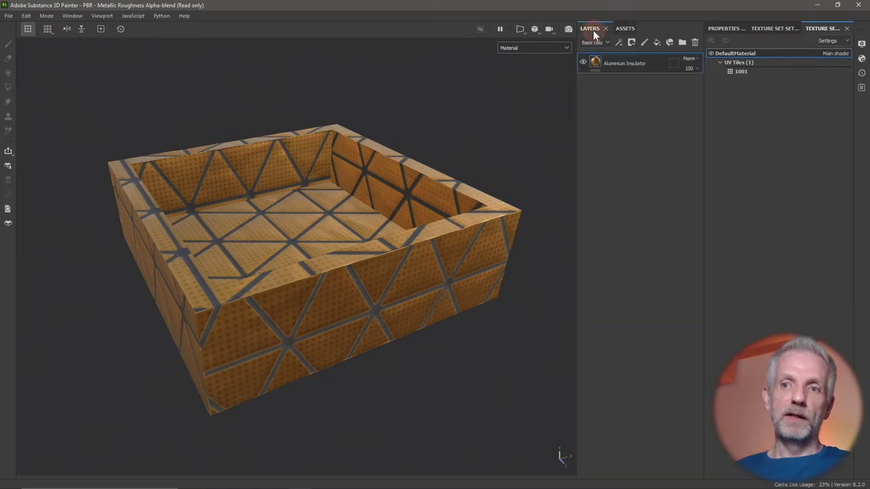
Mask the insulator layer with a colour selection picked from the red interior.
click(633, 42)
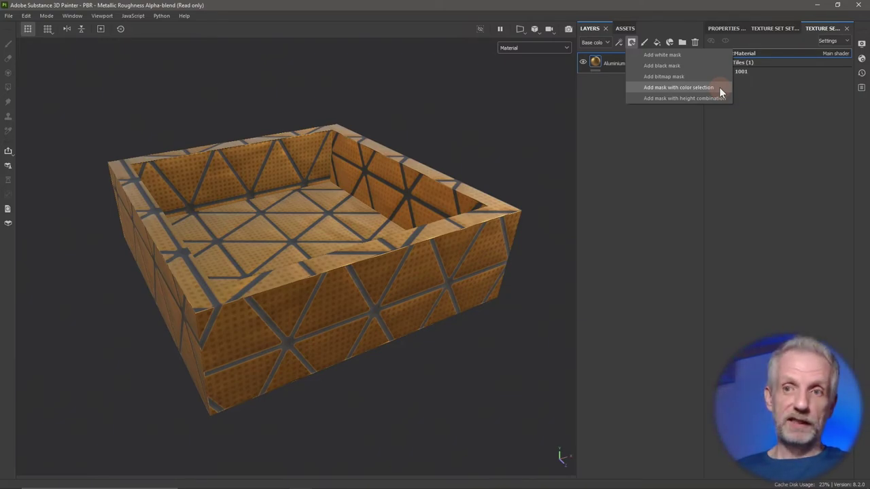
click(719, 87)
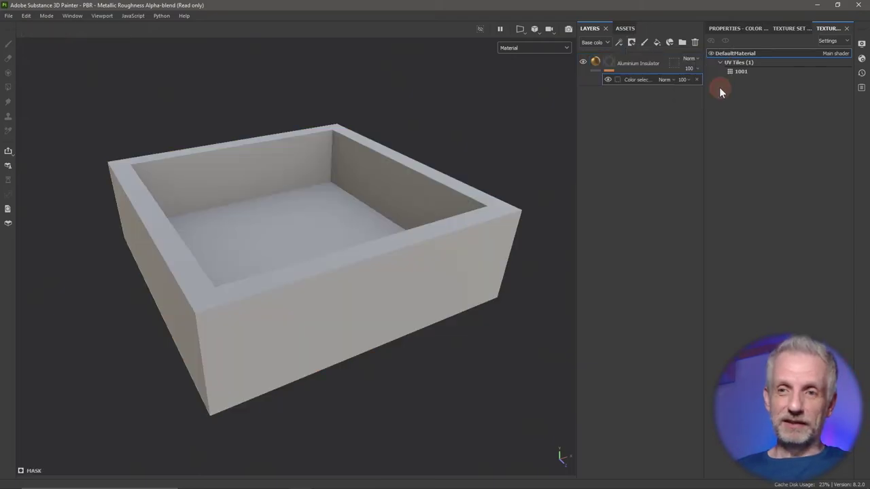
click(609, 62)
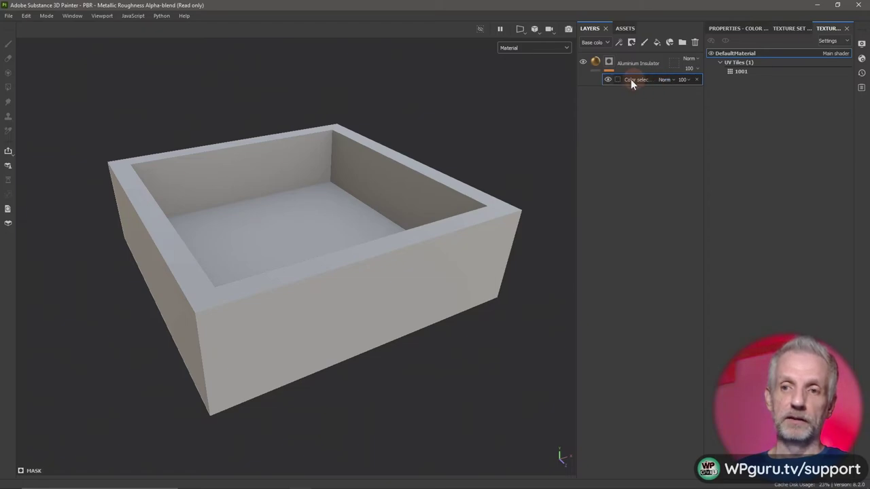
click(751, 28)
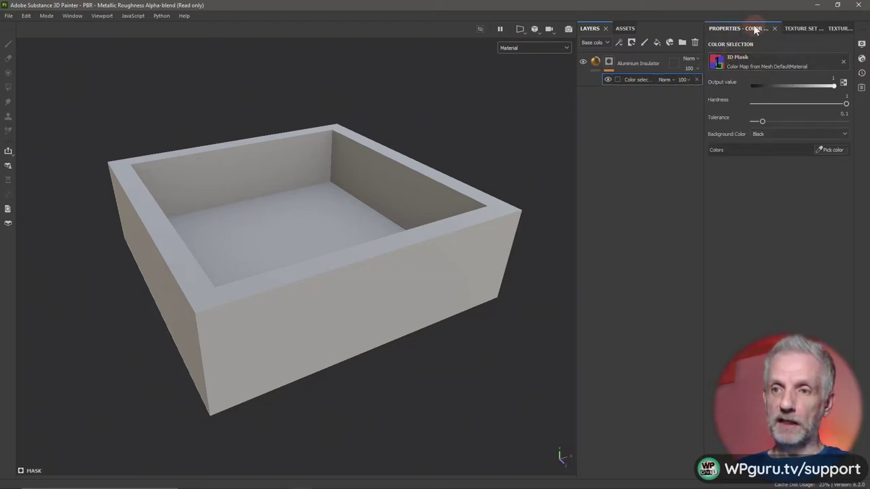
click(832, 151)
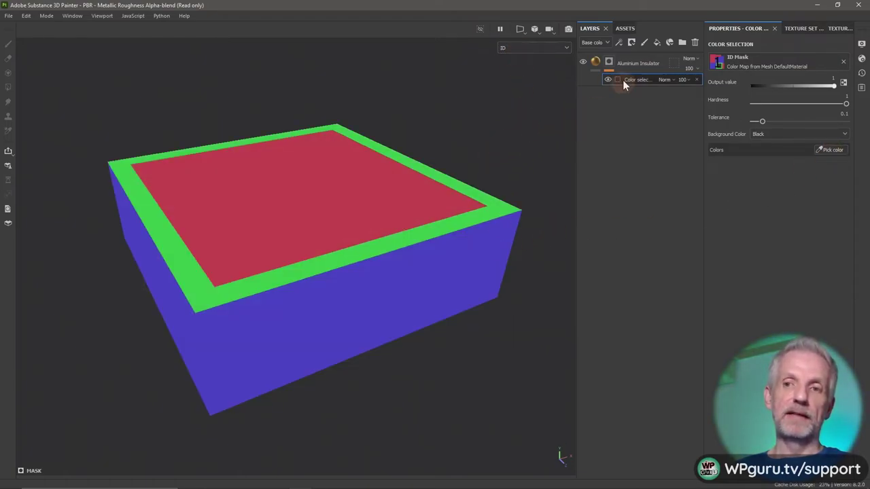
click(599, 62)
click(600, 62)
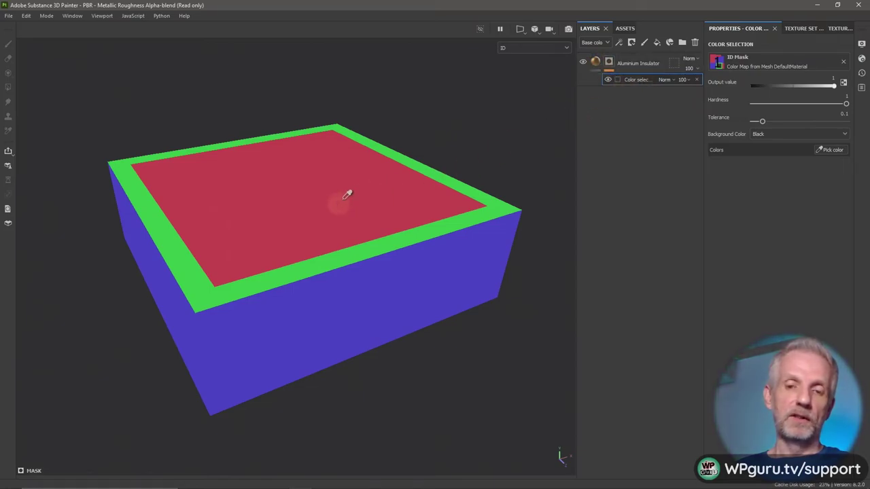
click(340, 194)
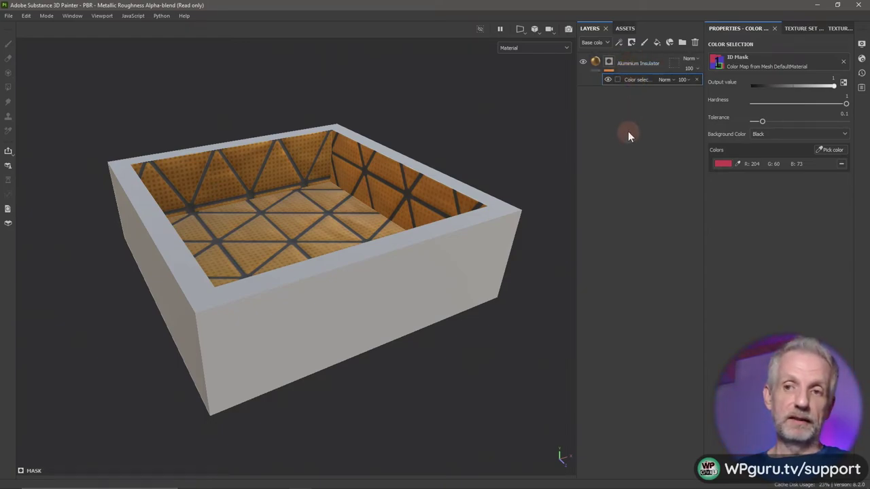
Apply the Aged Ipe Wood material to the box as a new layer.
click(625, 29)
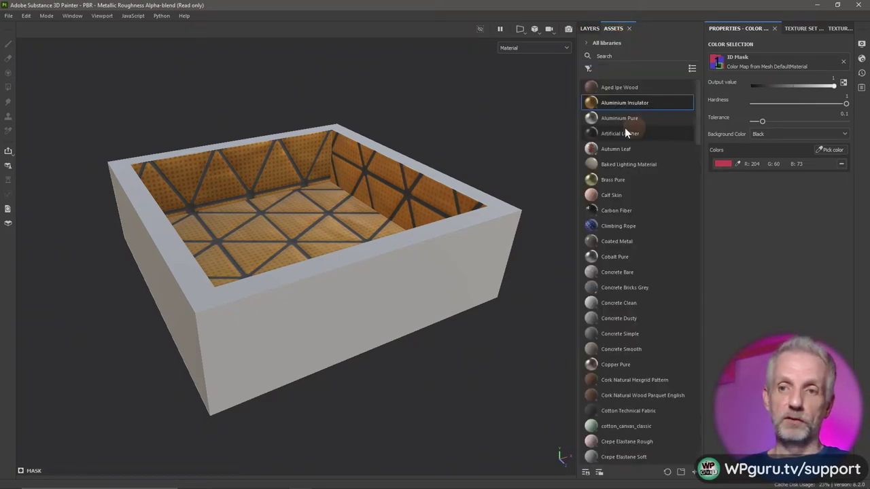
drag(595, 84, 467, 267)
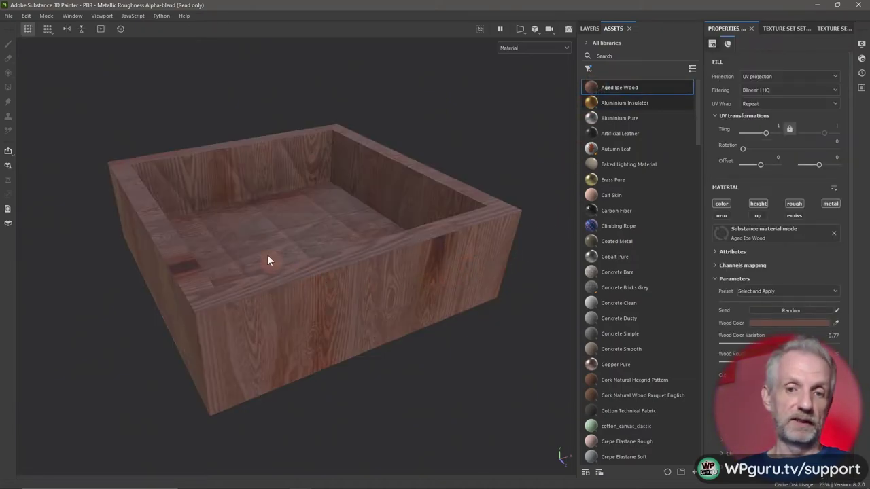
click(590, 29)
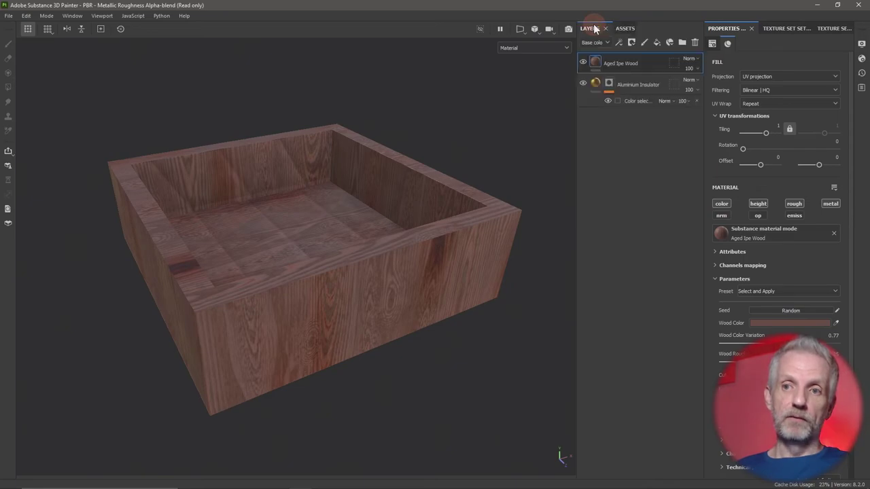
Mask the wood layer with a colour selection picked from the blue outer walls.
click(633, 42)
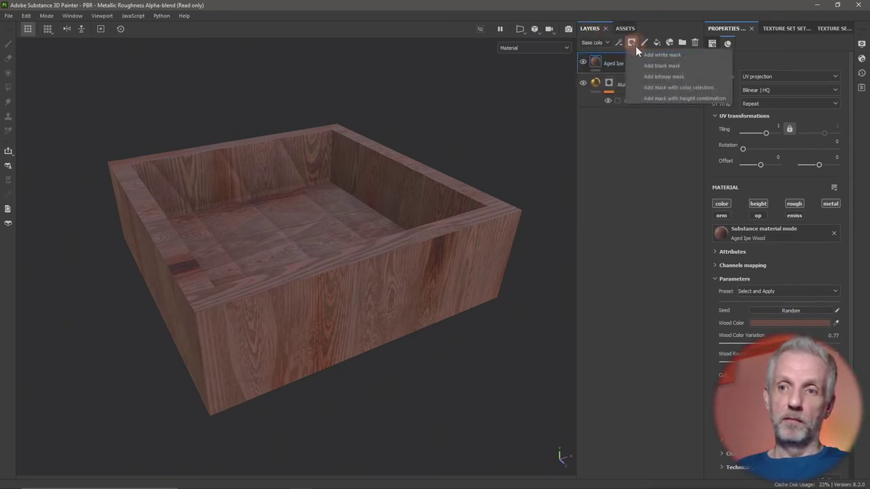
click(691, 83)
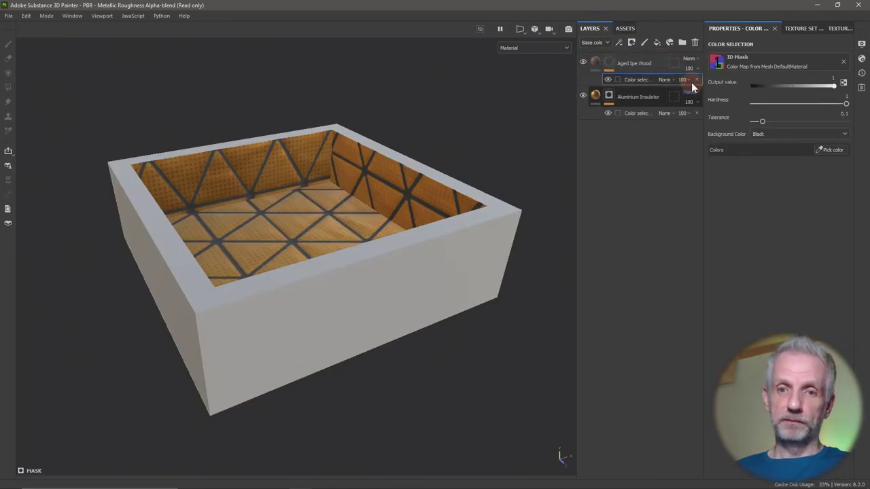
click(834, 151)
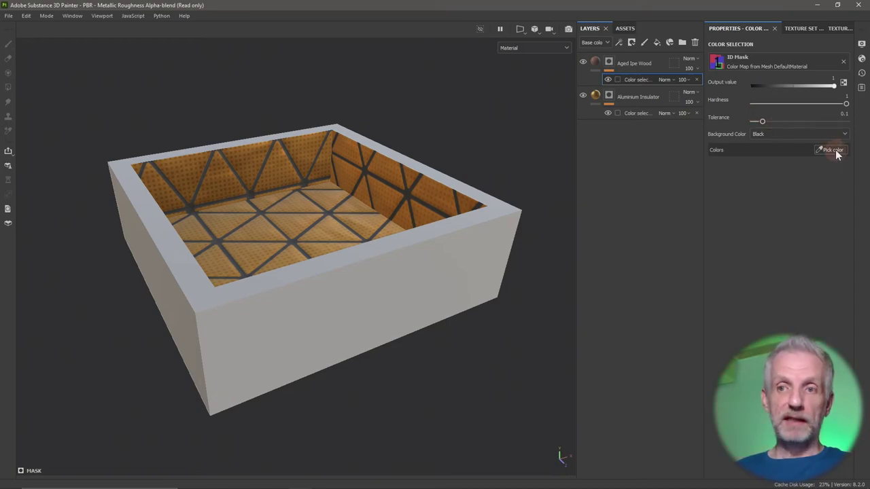
click(826, 149)
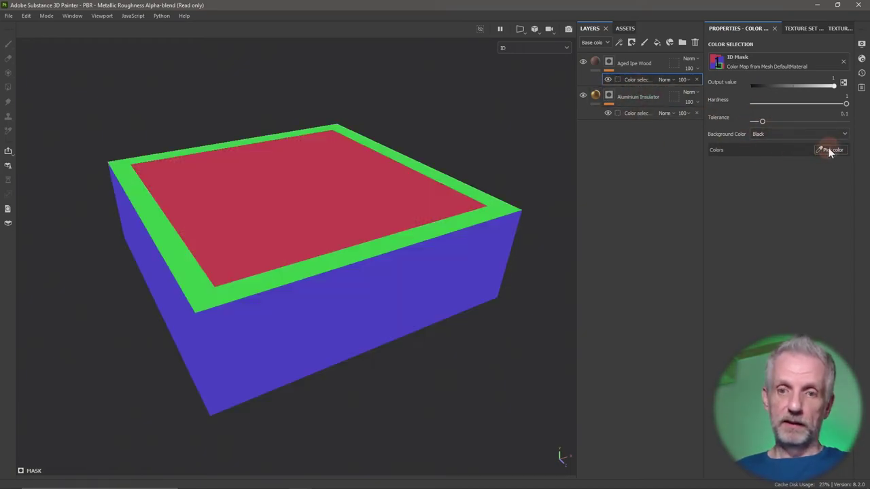
click(434, 274)
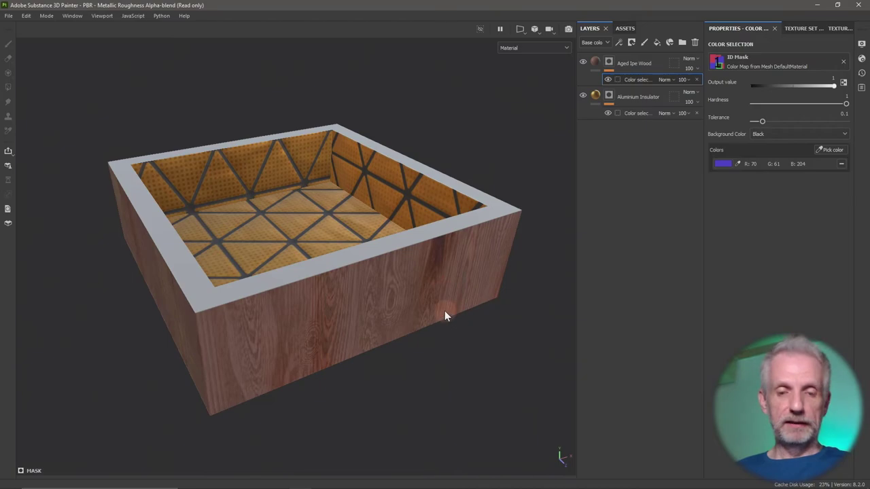
alt+drag(445, 310, 436, 269)
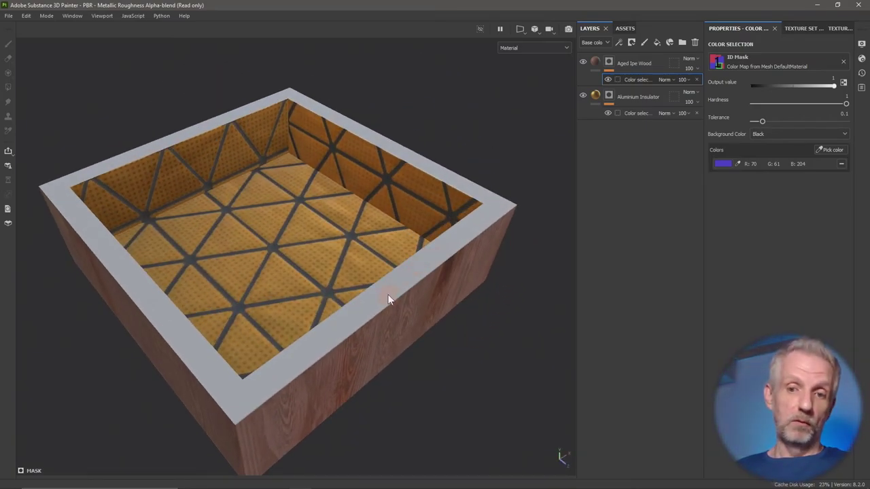
Apply the Artificial Leather material to the box as a new layer.
click(623, 28)
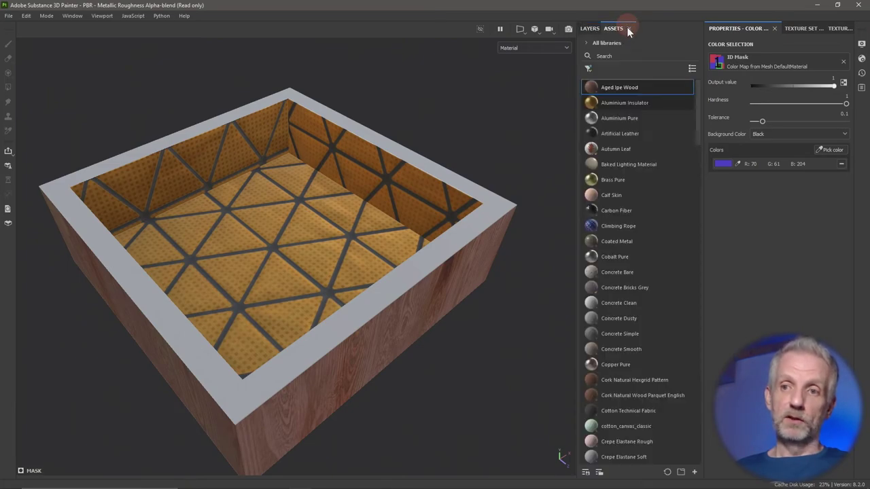
drag(632, 134, 464, 235)
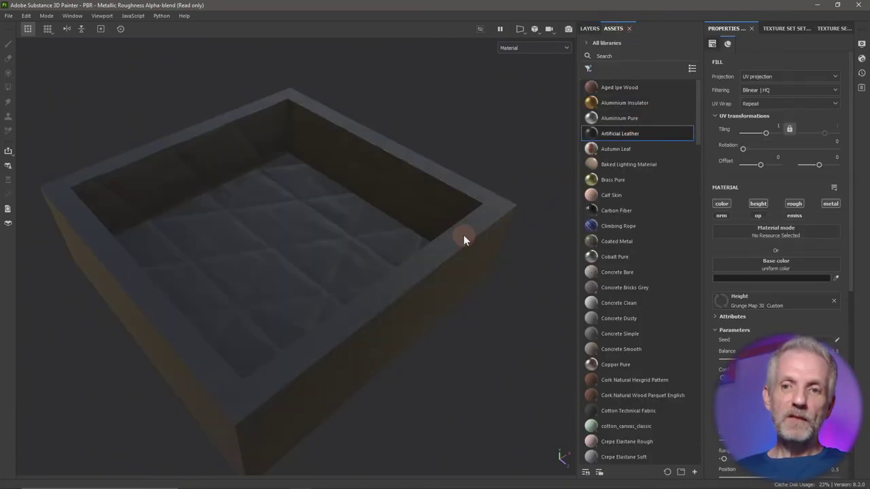
click(590, 28)
Mask the leather layer with a colour selection picked from the green rim.
click(630, 42)
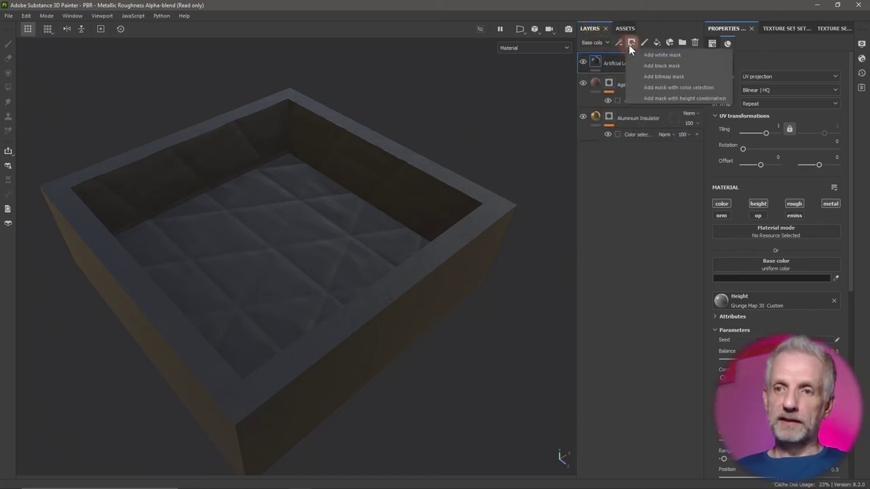
click(672, 87)
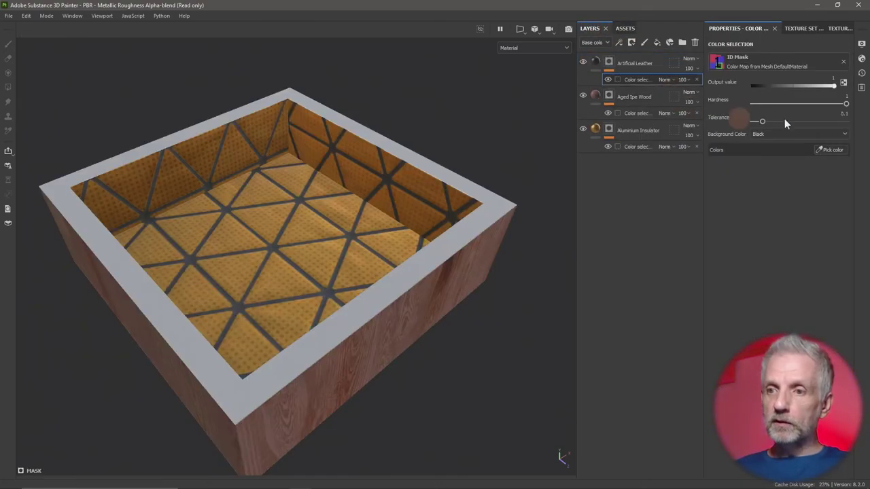
click(830, 149)
click(462, 239)
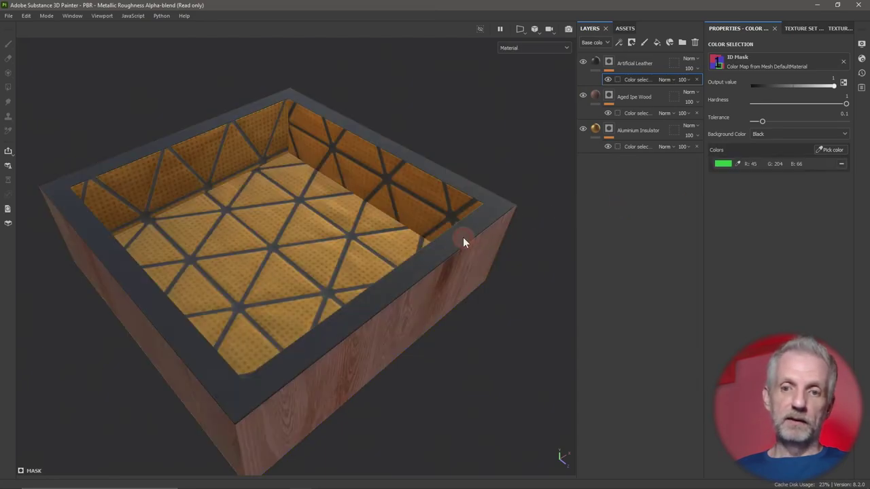
alt+drag(486, 301, 277, 243)
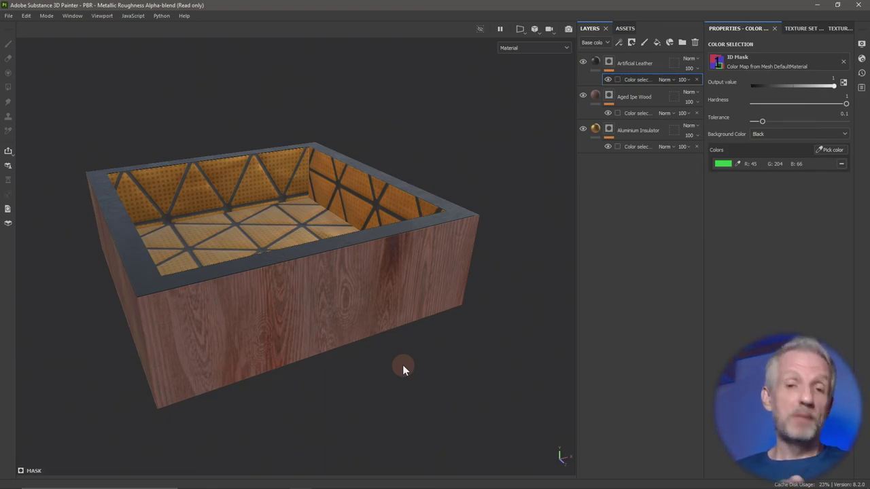
Show the Texture Set List, confirming DefaultMaterial with UV tile 1001 as the only set.
click(838, 30)
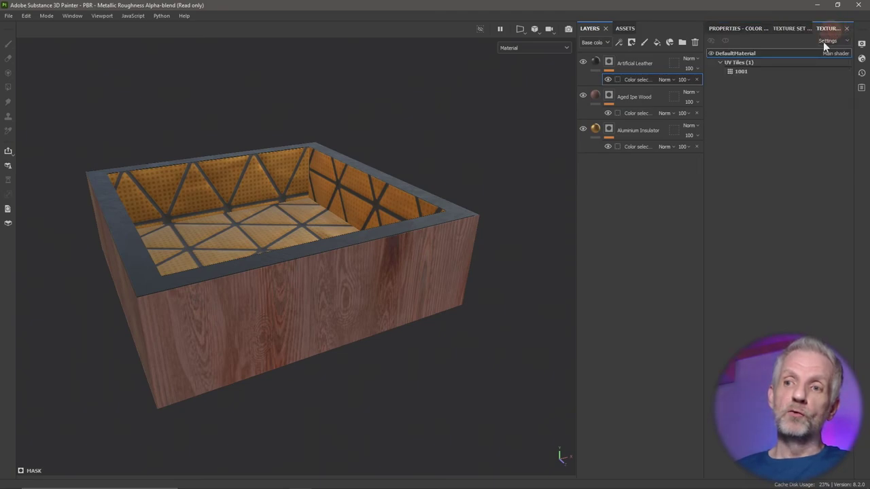
click(771, 191)
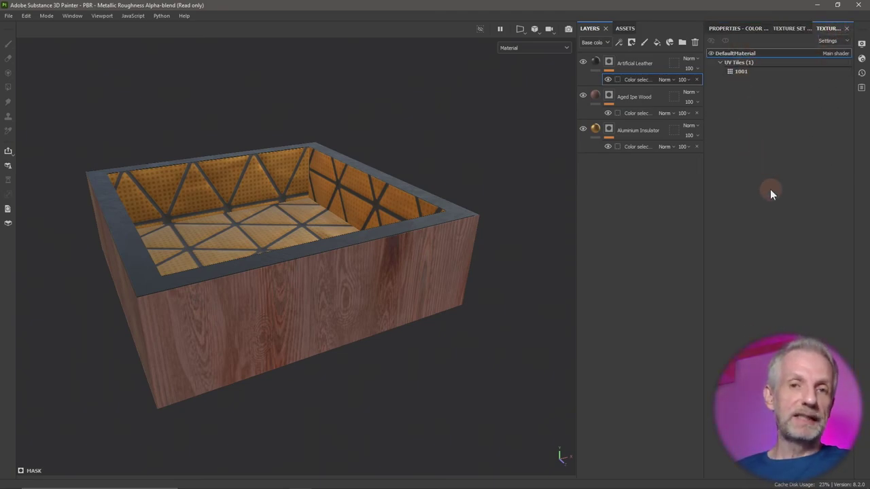